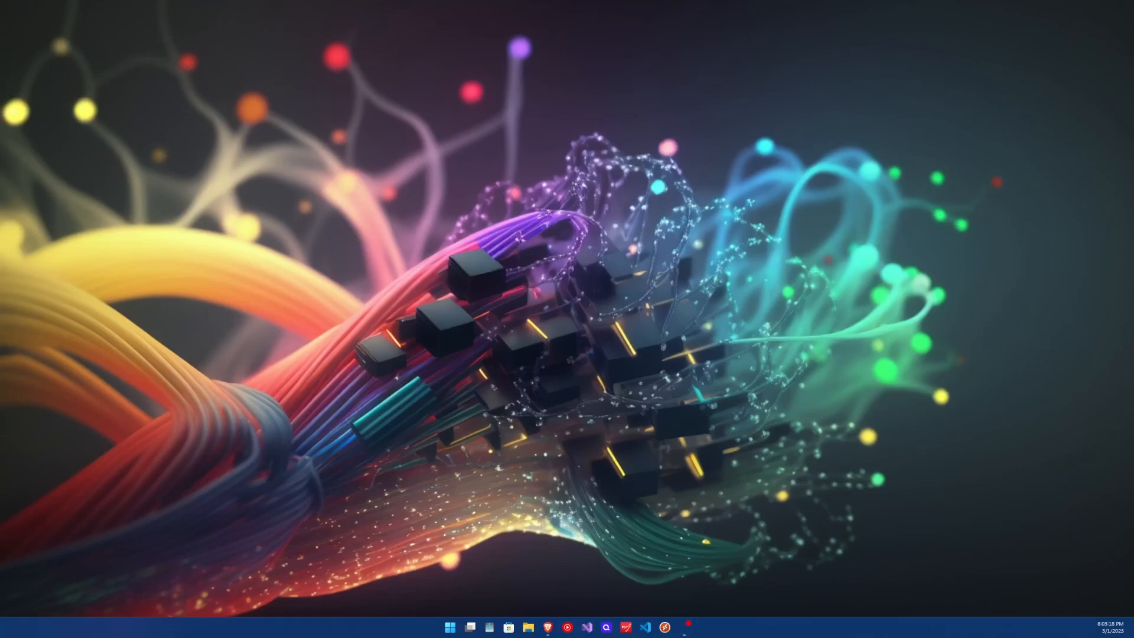
- Open a Brave private window and load the ESXi host at 10.1.2.27
{"action": "left_click", "coordinate": [548, 627]}
{"action": "type", "text": "10.1.0."}
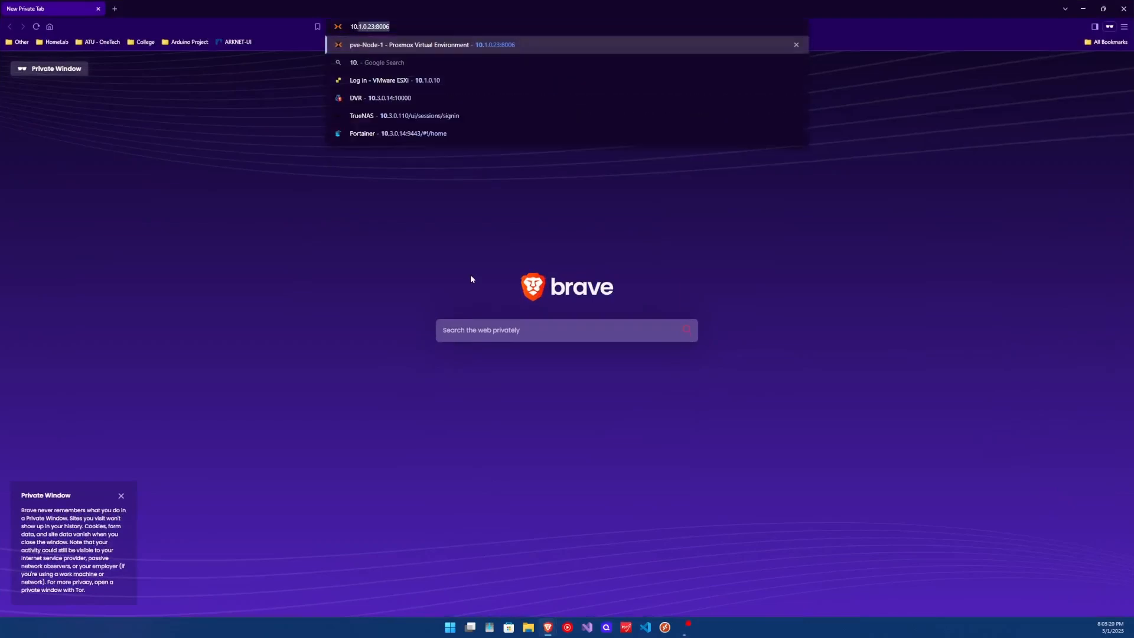
{"action": "key", "text": "BackSpace"}
{"action": "key", "text": "BackSpace"}
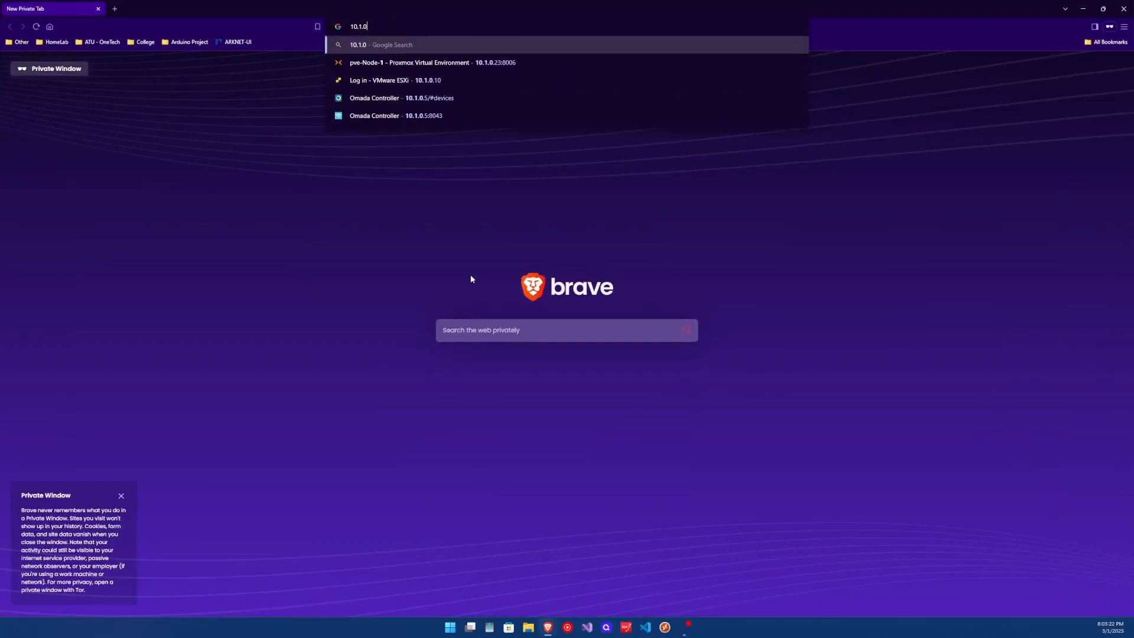
{"action": "type", "text": "2.27"}
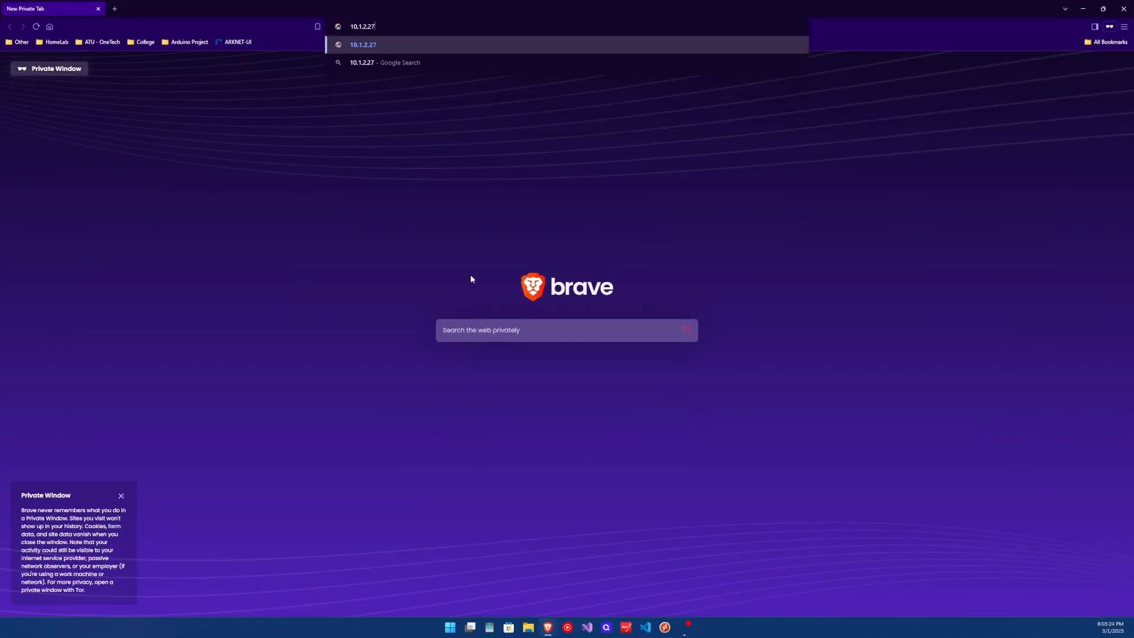
{"action": "key", "text": "Return"}
- Proceed past the certificate warning to 10.1.2.27 and log in as root
{"action": "left_click", "coordinate": [470, 275]}
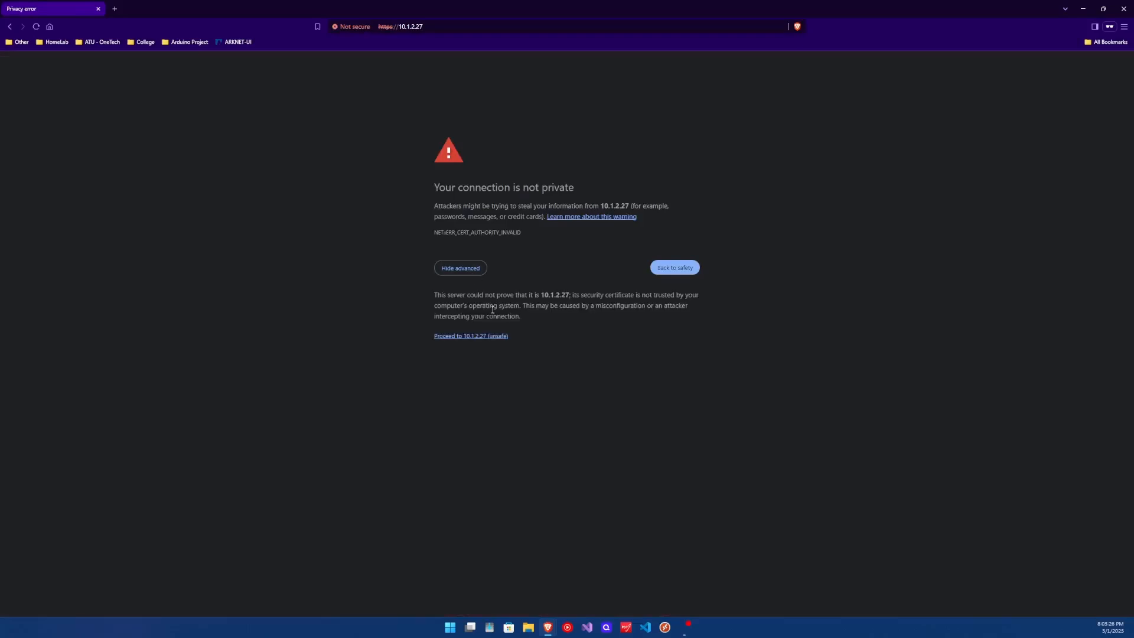
{"action": "left_click", "coordinate": [473, 335]}
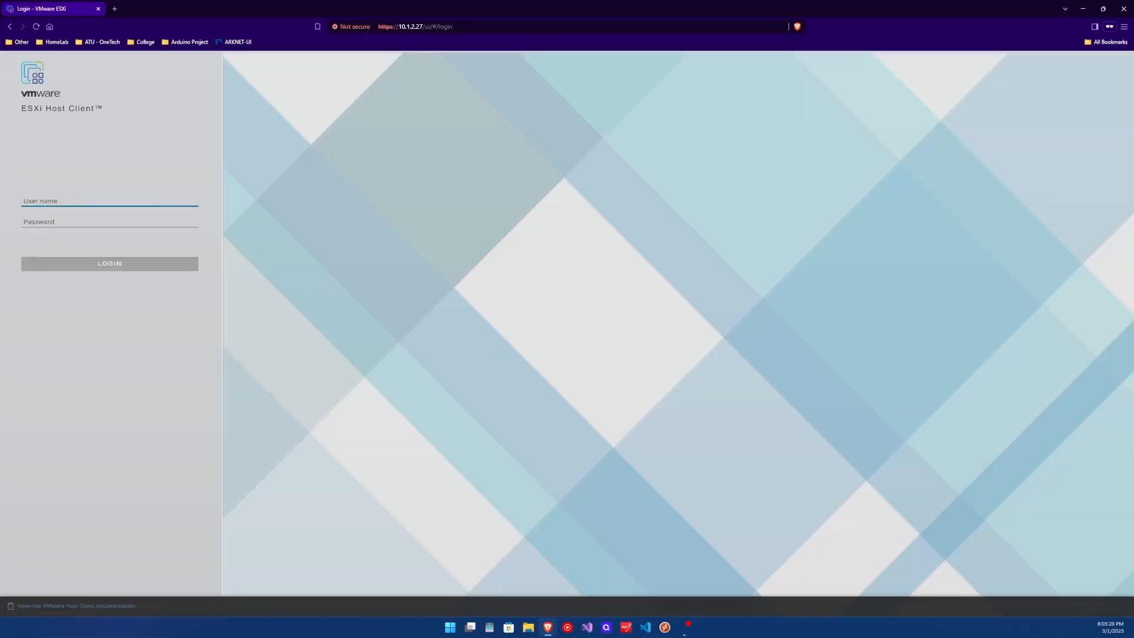
{"action": "type", "text": "root"}
{"action": "key", "text": "Tab"}
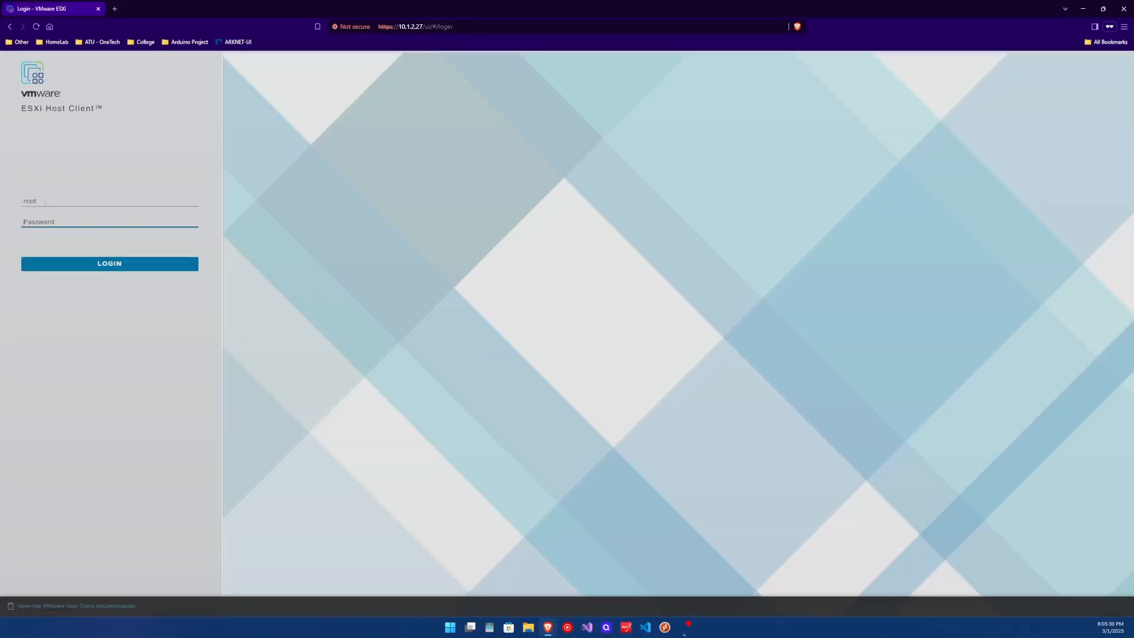
{"action": "type", "text": "•••••"}
{"action": "key", "text": "Return"}
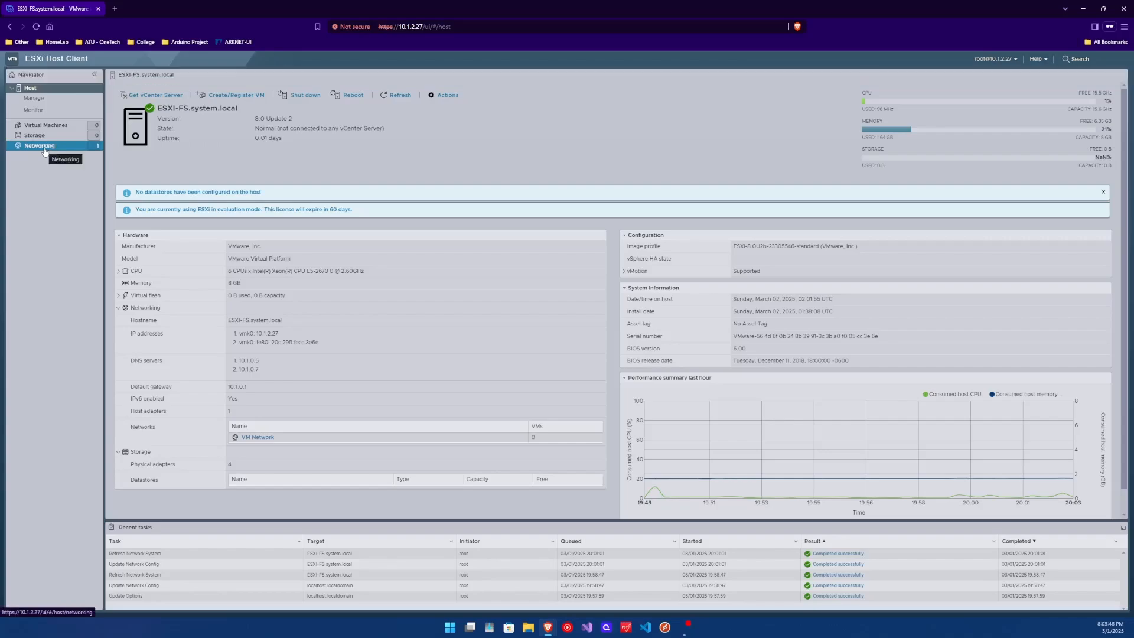
- Set the Default TCP/IP stack's DNS to Manually configure, save, and return to Host
{"action": "left_click", "coordinate": [44, 151]}
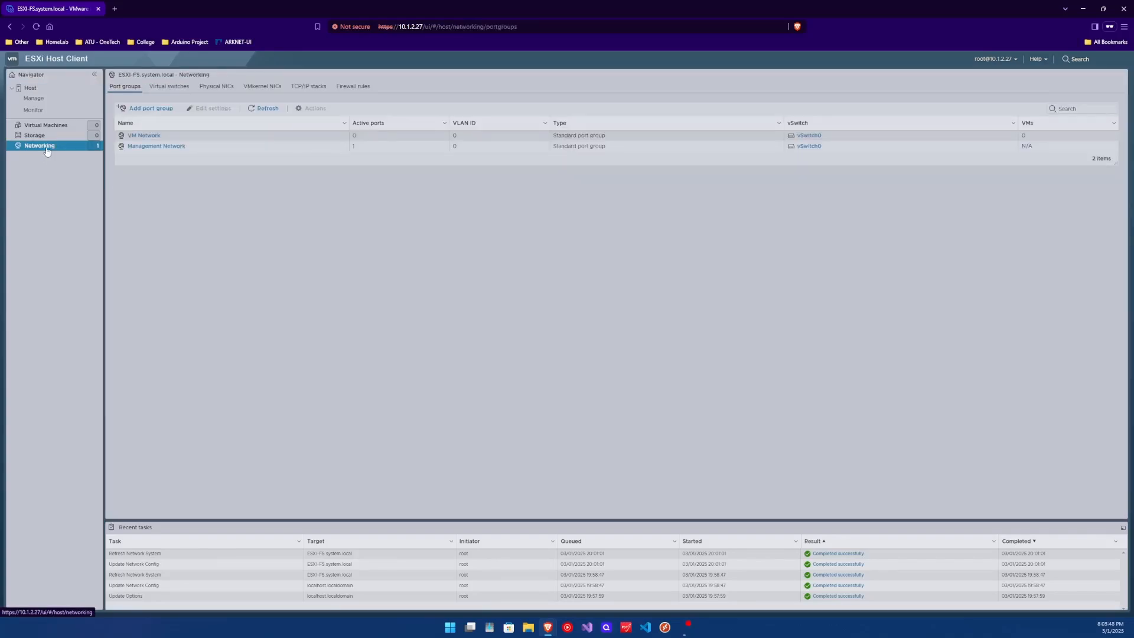
{"action": "left_click", "coordinate": [303, 87]}
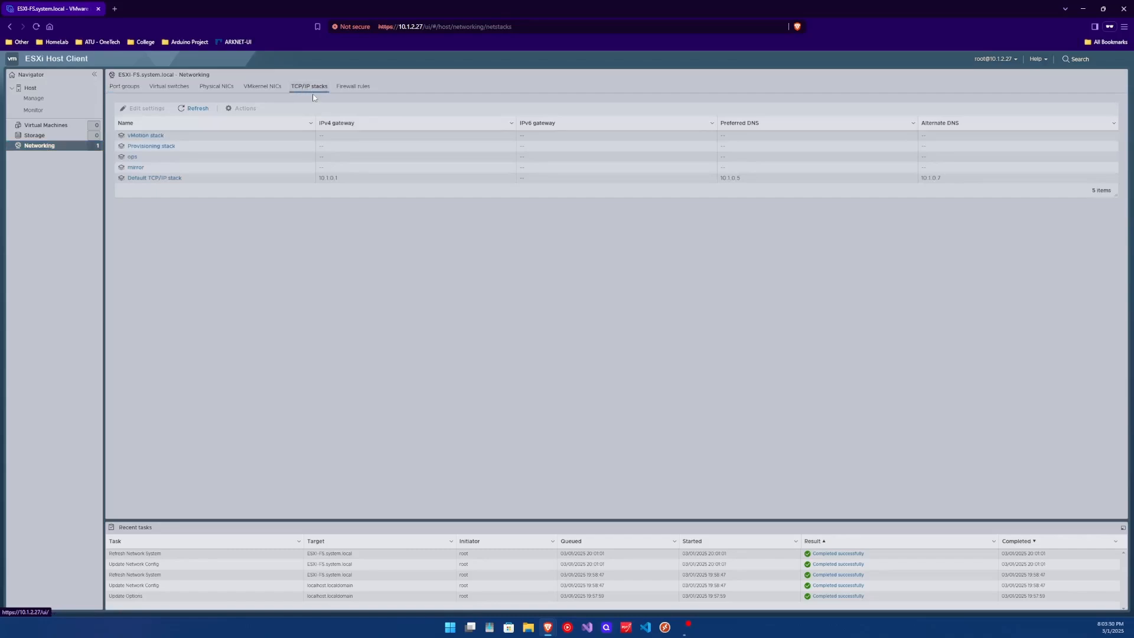
{"action": "left_click", "coordinate": [157, 179]}
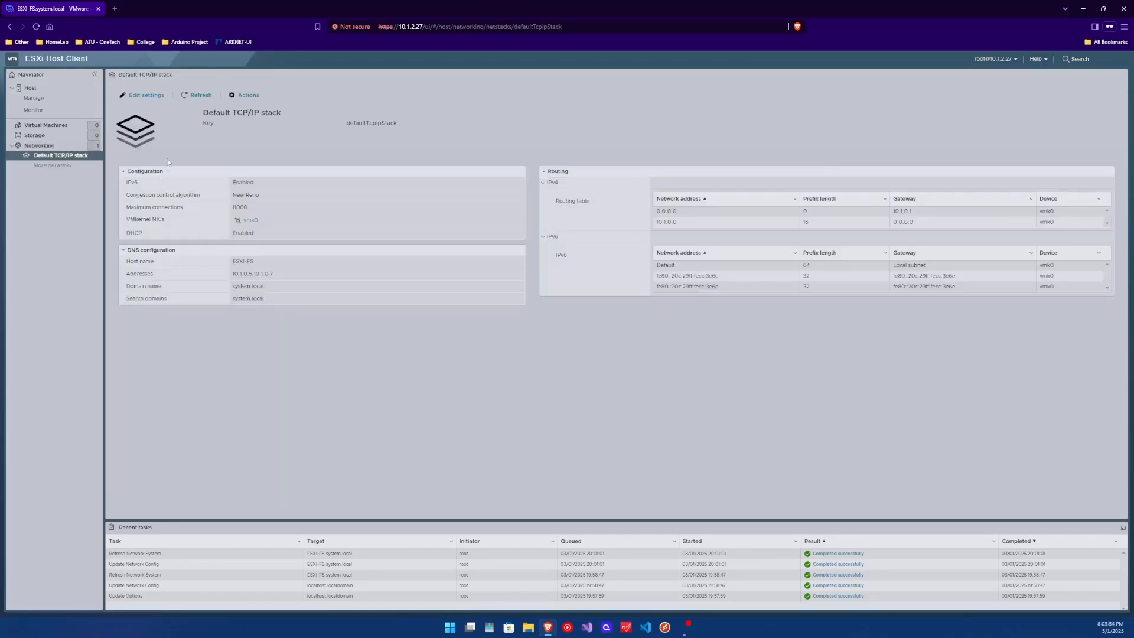
{"action": "left_click", "coordinate": [140, 96]}
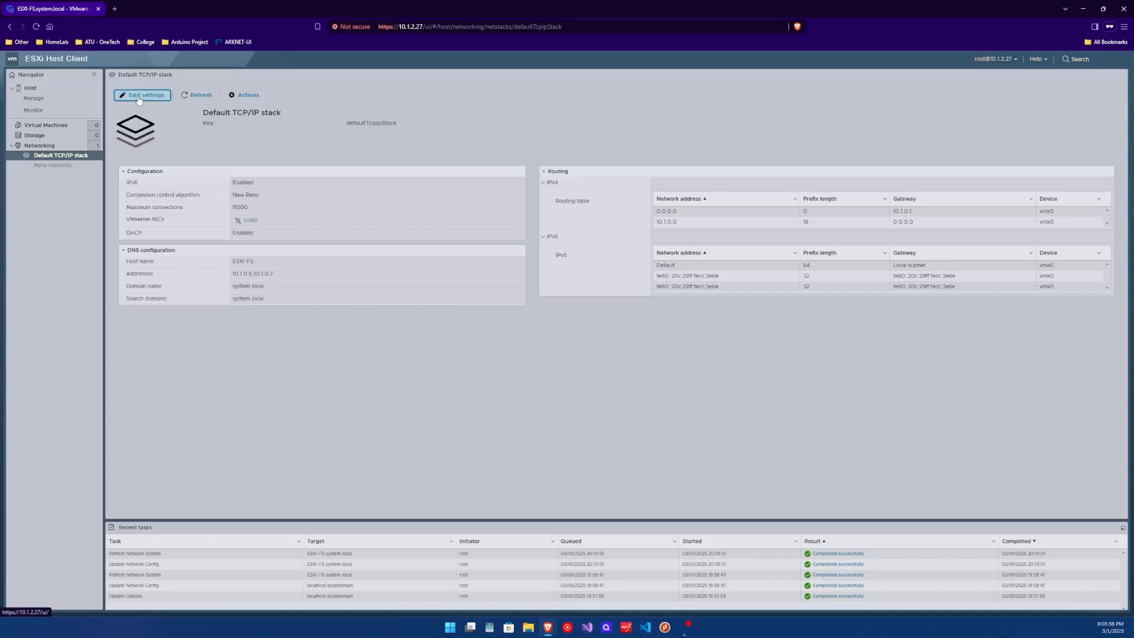
{"action": "left_click", "coordinate": [522, 254]}
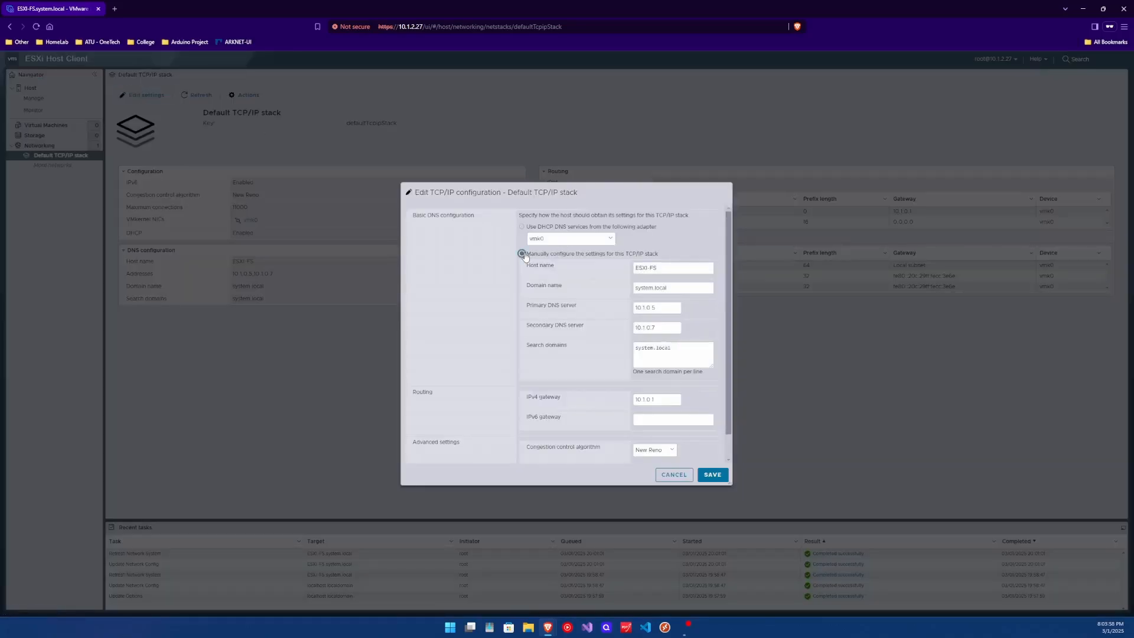
{"action": "left_click", "coordinate": [659, 268]}
{"action": "key", "text": "Tab"}
{"action": "scroll", "coordinate": [660, 298], "scroll_direction": "down", "scroll_amount": 1}
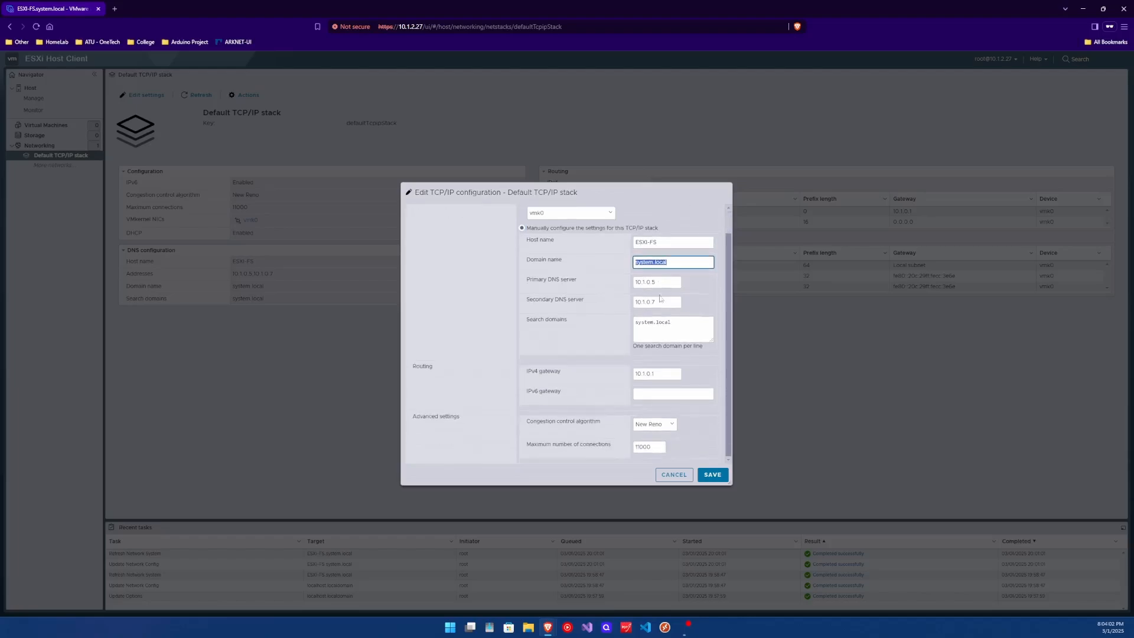
{"action": "left_click_drag", "start_coordinate": [678, 322], "coordinate": [613, 325]}
{"action": "left_click", "coordinate": [710, 476]}
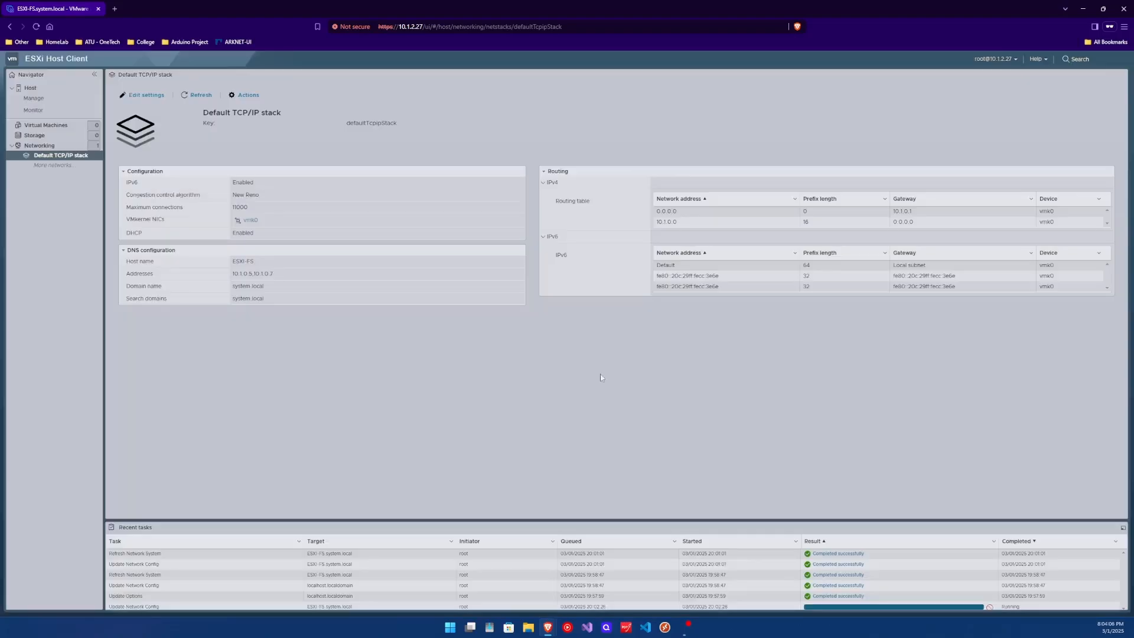
{"action": "left_click", "coordinate": [31, 87]}
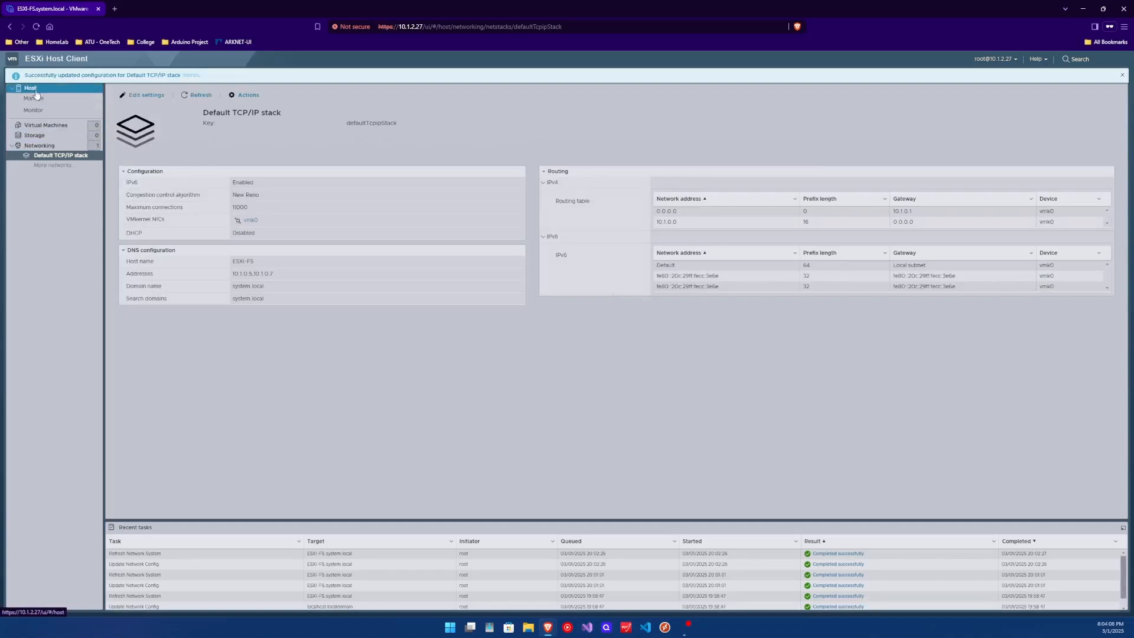
- Dismiss the success banner, view Manage > Licensing in Evaluation Mode, and start Assign license
{"action": "left_click", "coordinate": [1122, 75]}
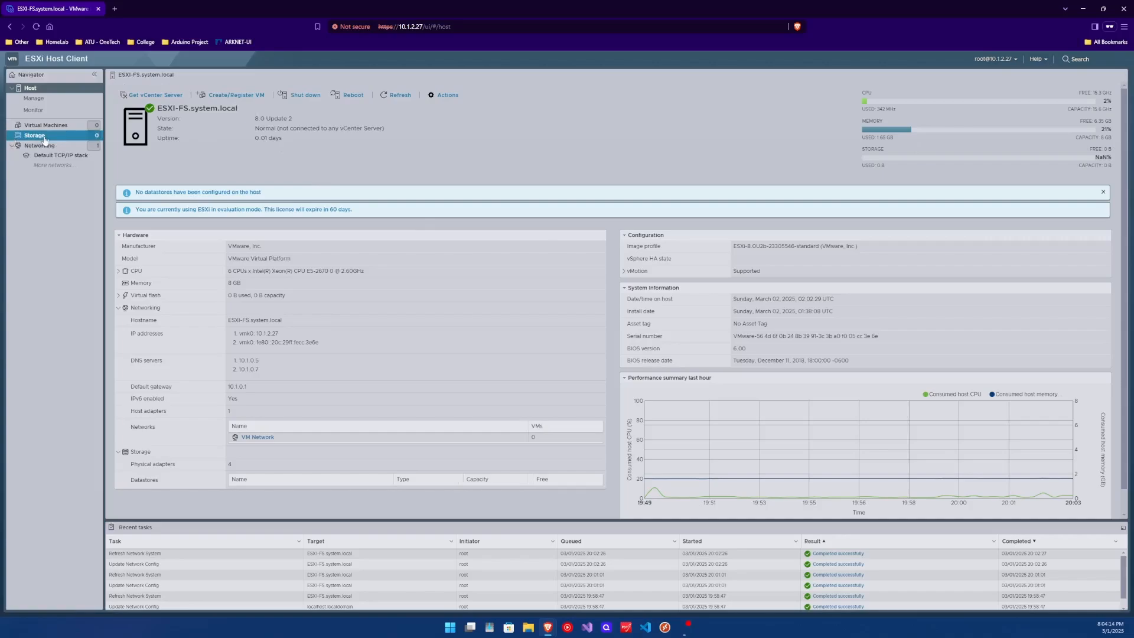
{"action": "left_click", "coordinate": [86, 137]}
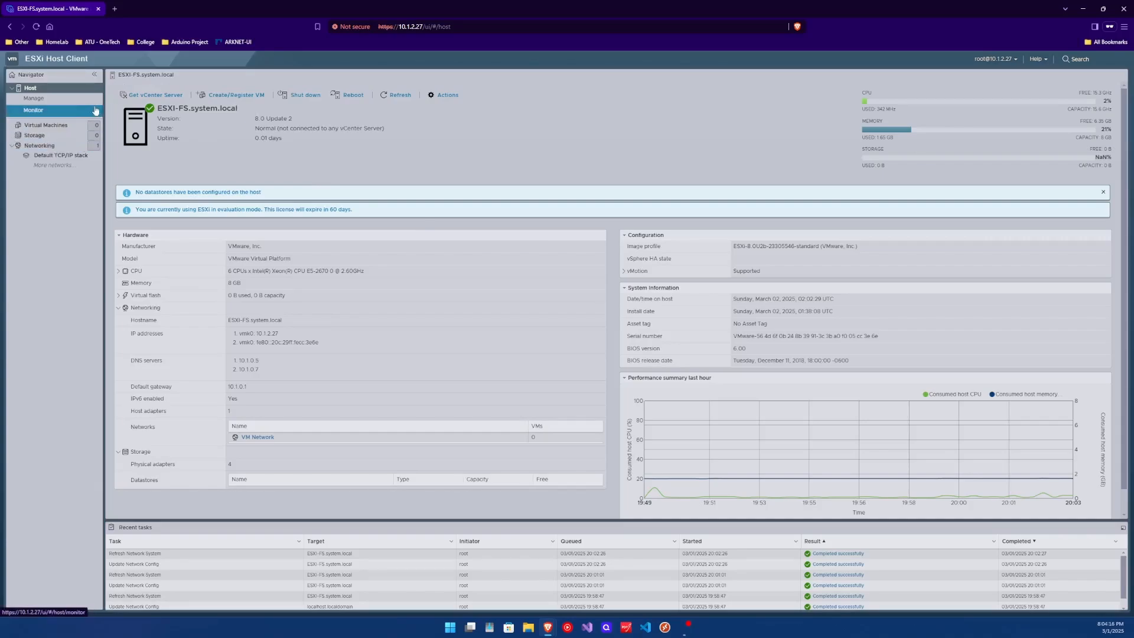
{"action": "left_click", "coordinate": [74, 98]}
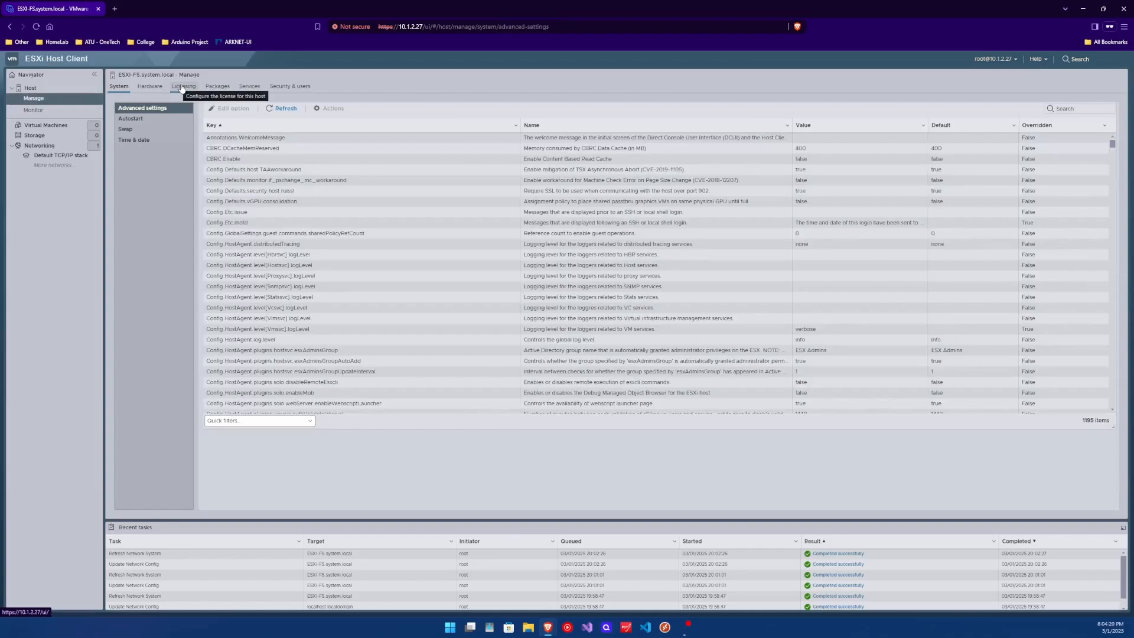
{"action": "left_click", "coordinate": [182, 87]}
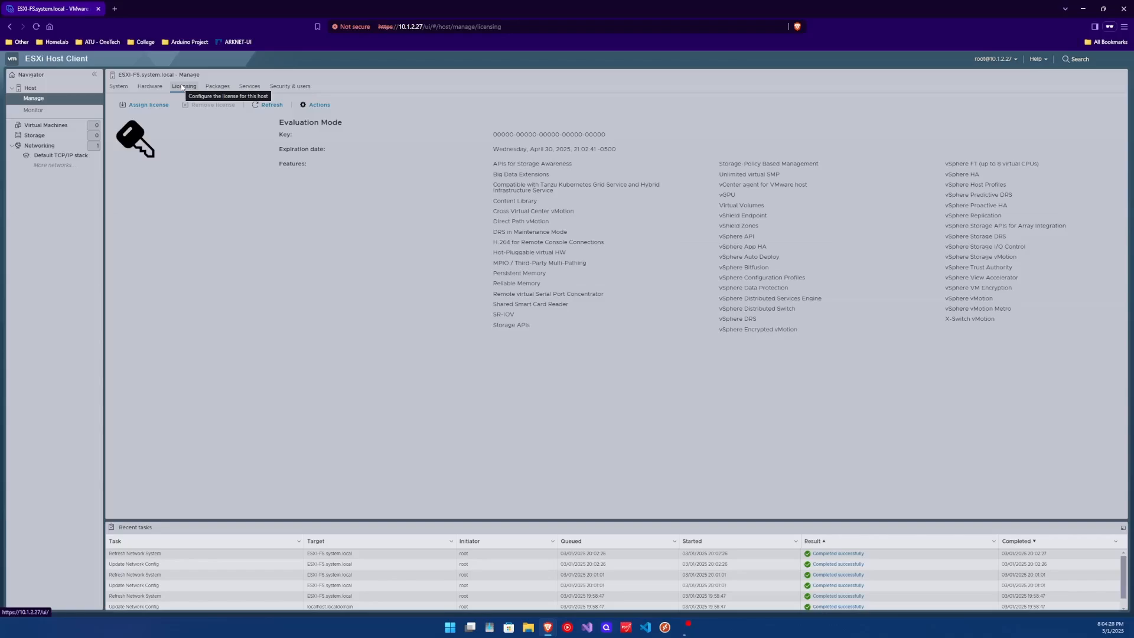
{"action": "left_click", "coordinate": [29, 87]}
{"action": "left_click", "coordinate": [38, 104]}
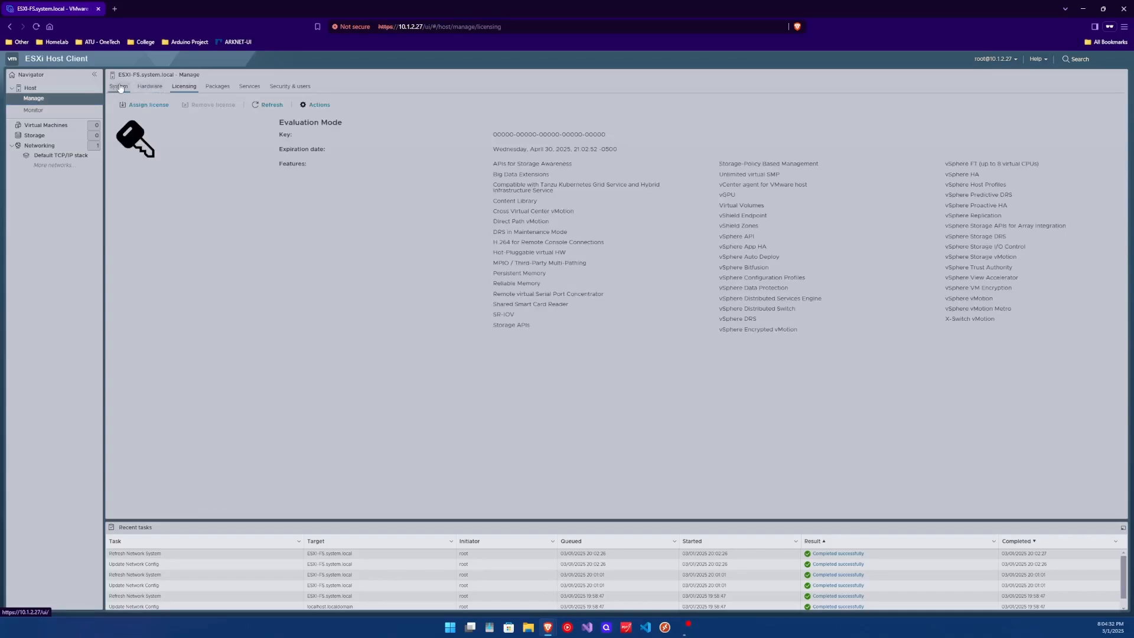
{"action": "left_click", "coordinate": [153, 109]}
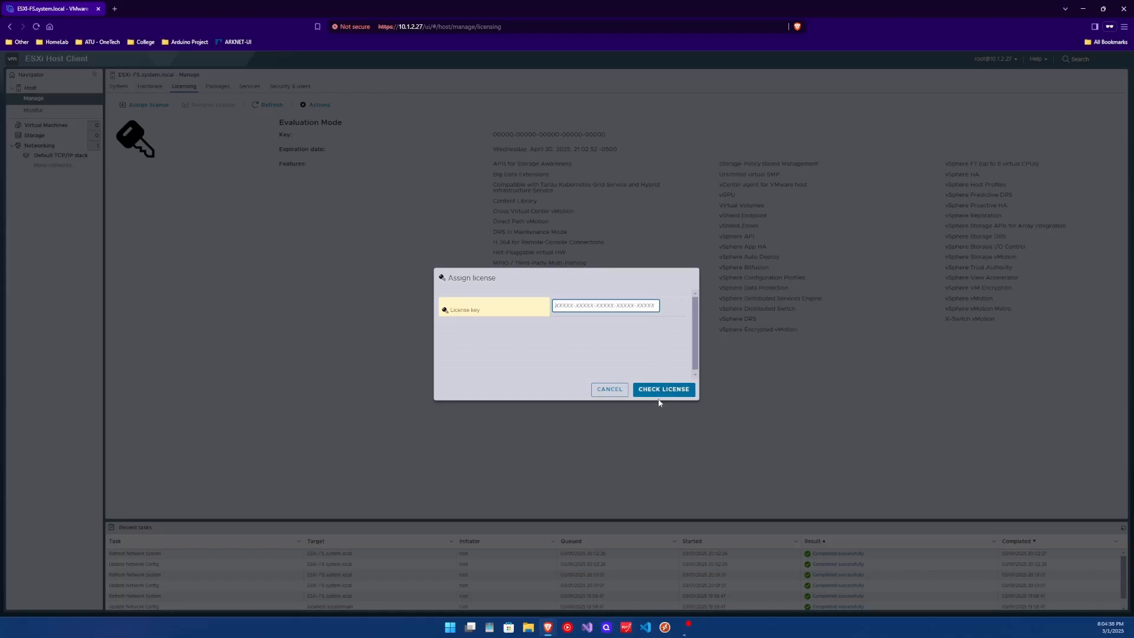
- Cancel the Assign license dialog and open Storage's empty Datastores list
{"action": "left_click", "coordinate": [610, 396]}
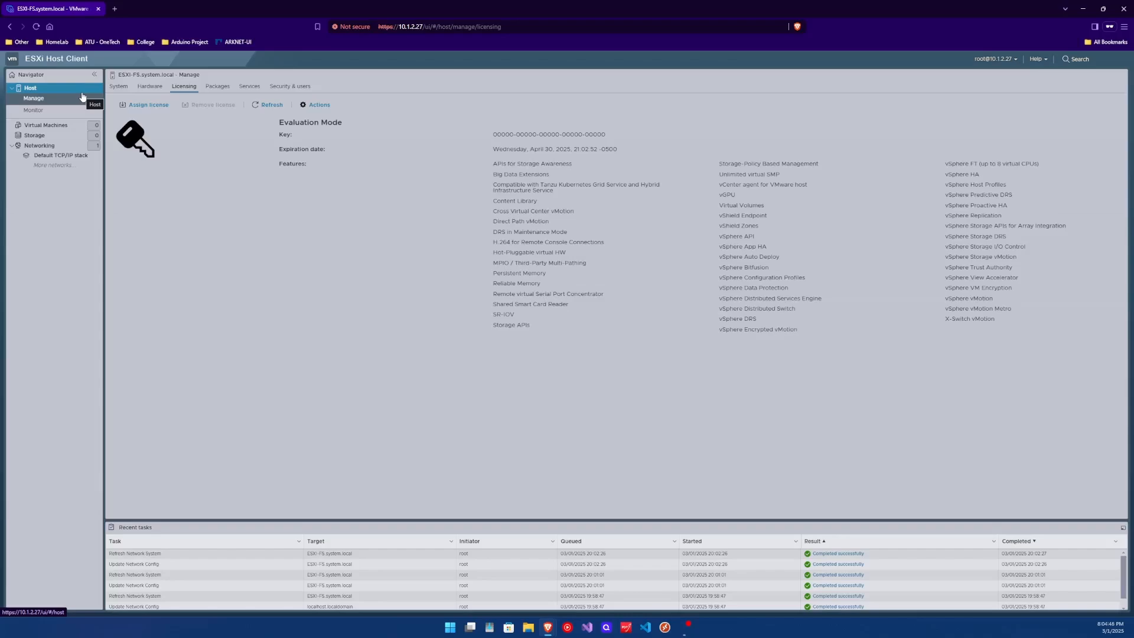
{"action": "left_click", "coordinate": [47, 141]}
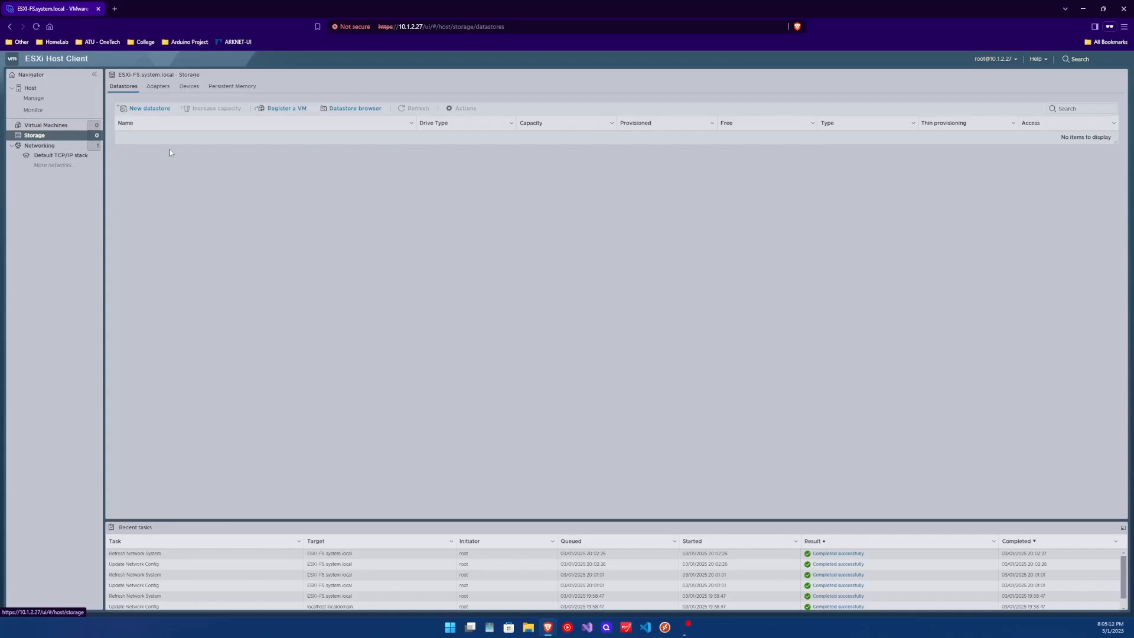
{"action": "left_click", "coordinate": [189, 86]}
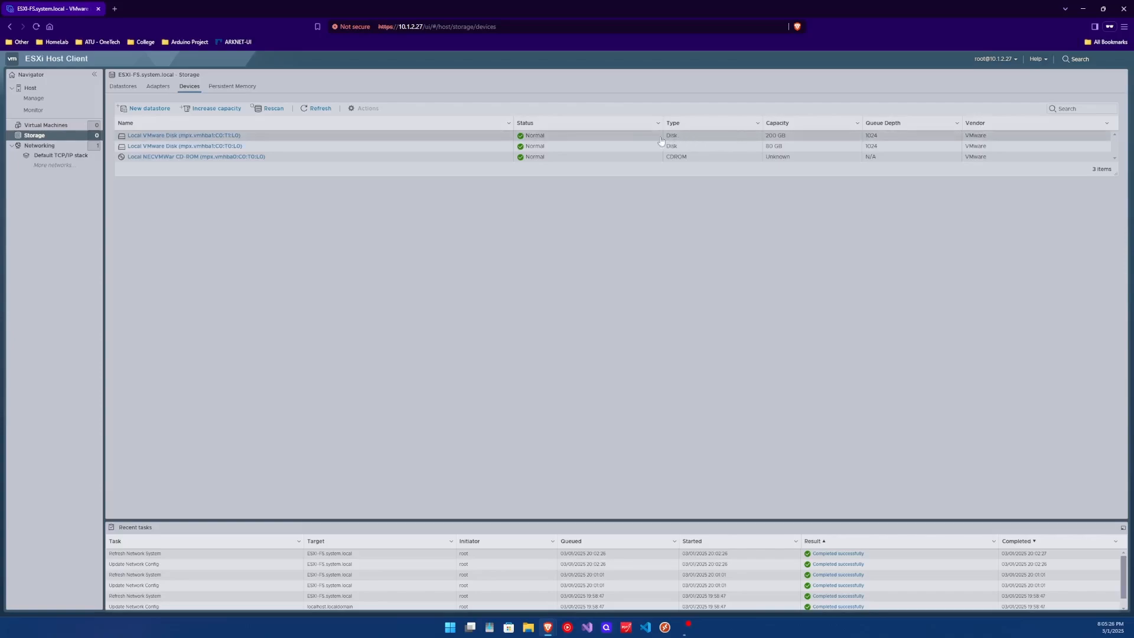
{"action": "left_click", "coordinate": [257, 136]}
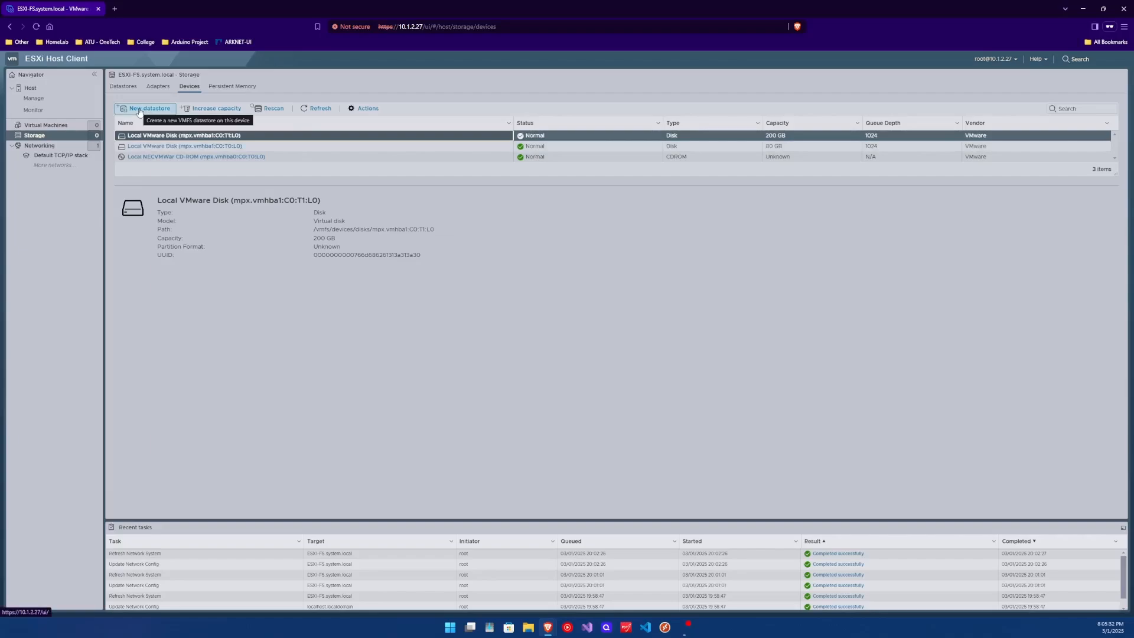
{"action": "left_click", "coordinate": [125, 90]}
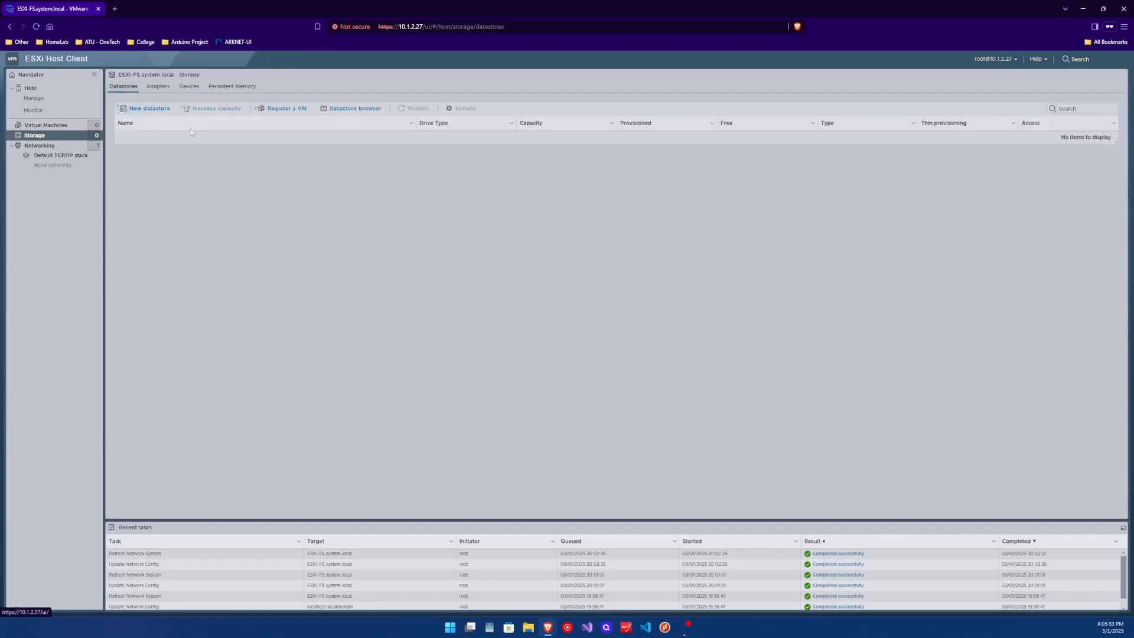
- Start a new VMFS datastore and name it Main
{"action": "left_click", "coordinate": [147, 110]}
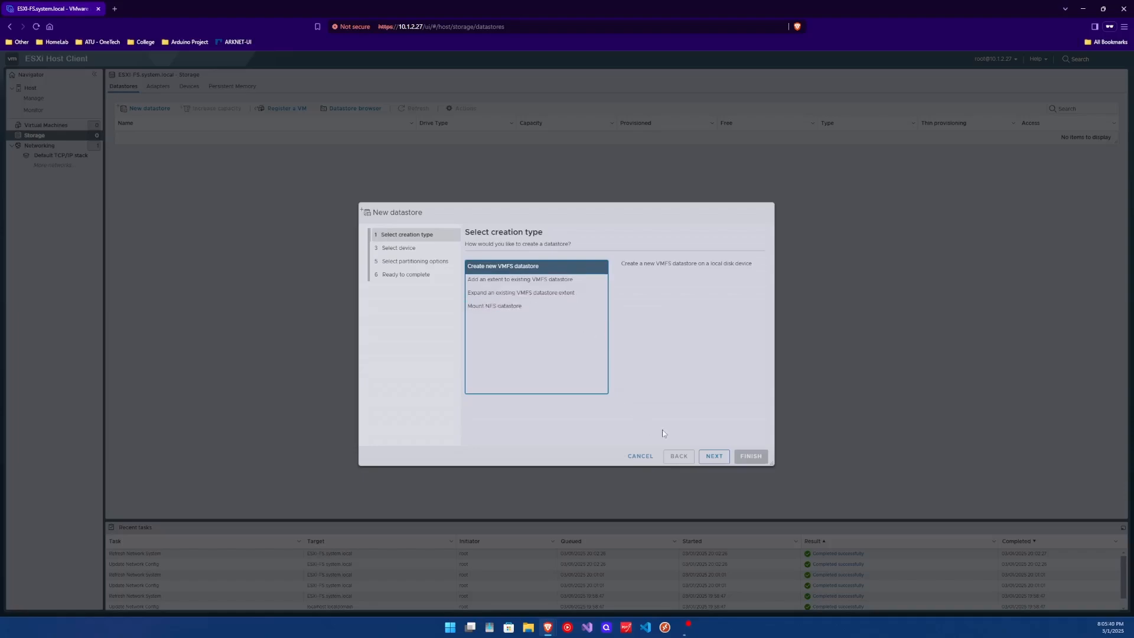
{"action": "left_click", "coordinate": [714, 456]}
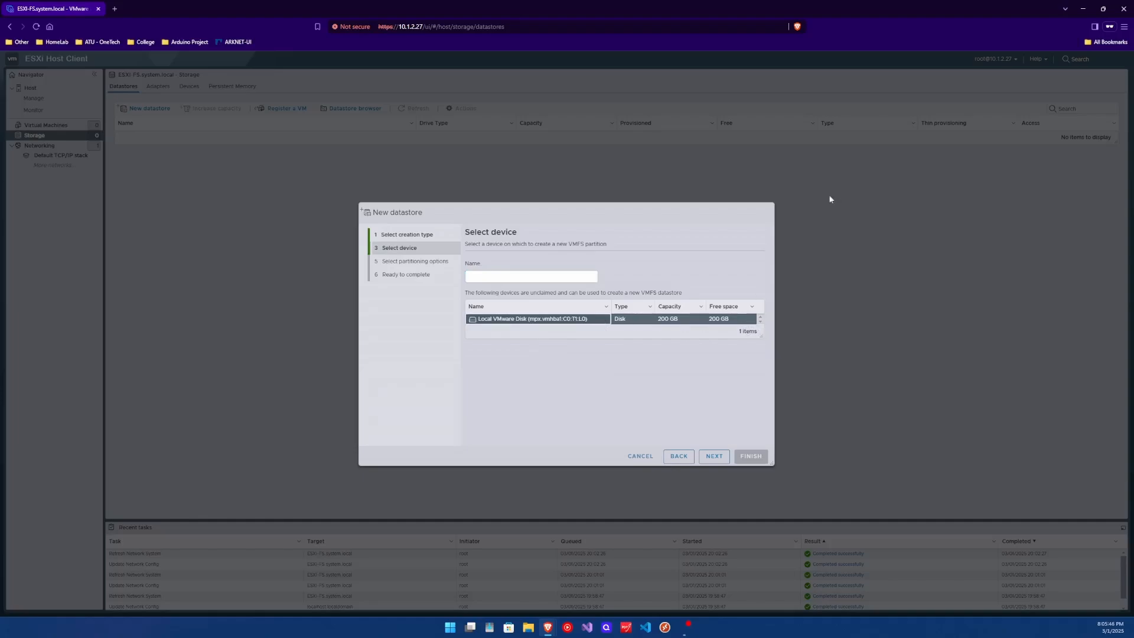
{"action": "left_click", "coordinate": [504, 276]}
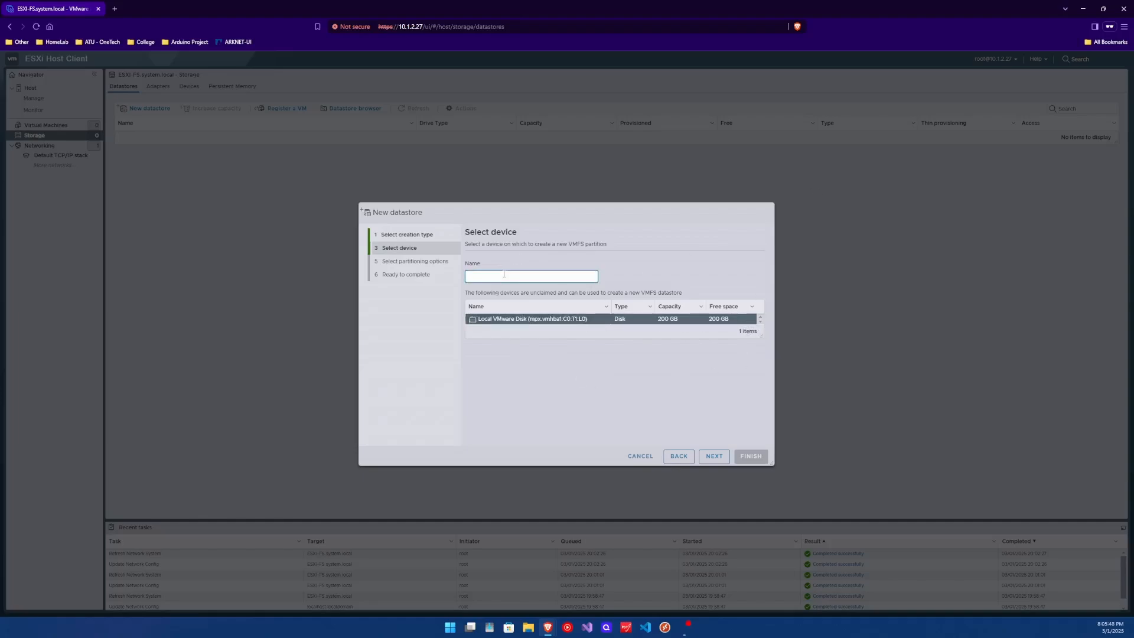
{"action": "type", "text": "Main"}
{"action": "left_click", "coordinate": [714, 456]}
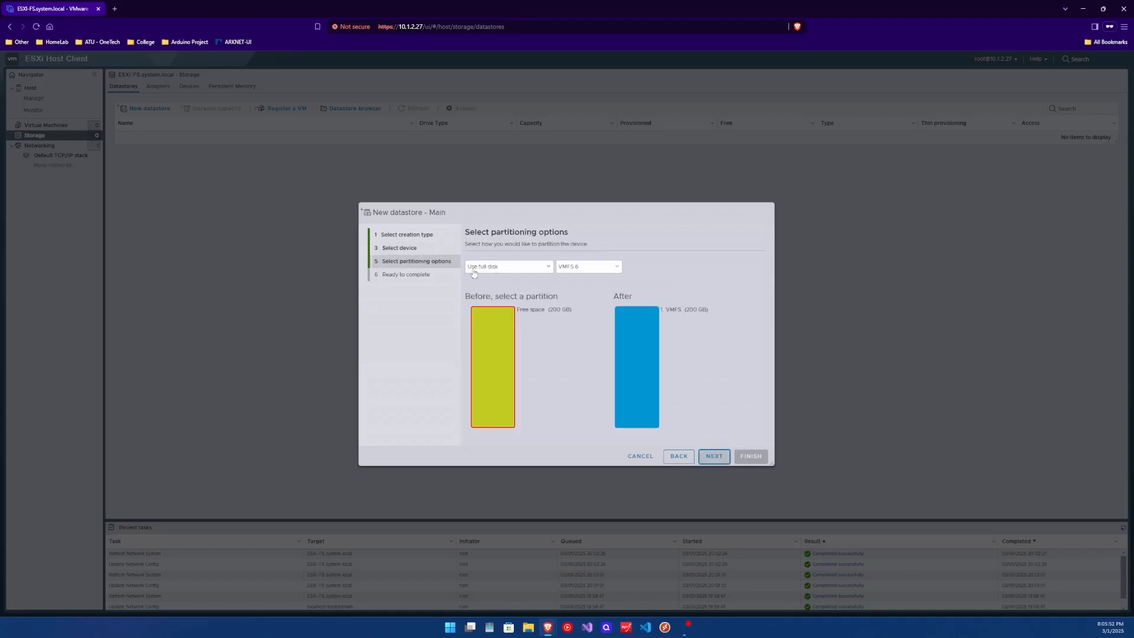
- Keep VMFS 6 and Use full disk, finish, and confirm the disk erase warning
{"action": "left_click", "coordinate": [585, 267]}
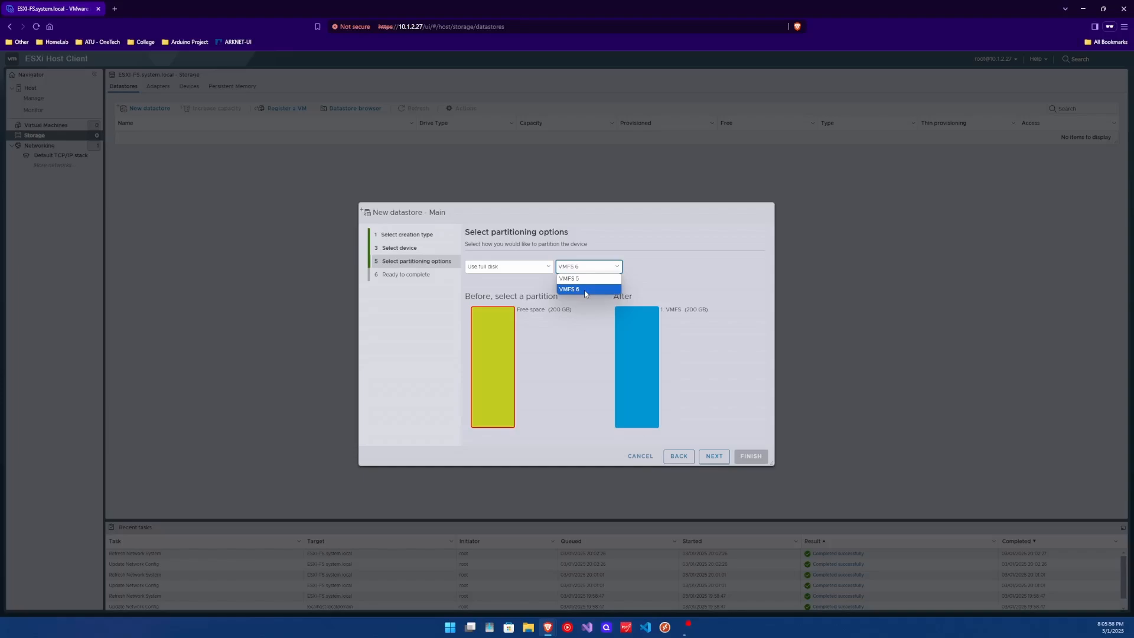
{"action": "left_click", "coordinate": [586, 290]}
{"action": "left_click", "coordinate": [513, 269]}
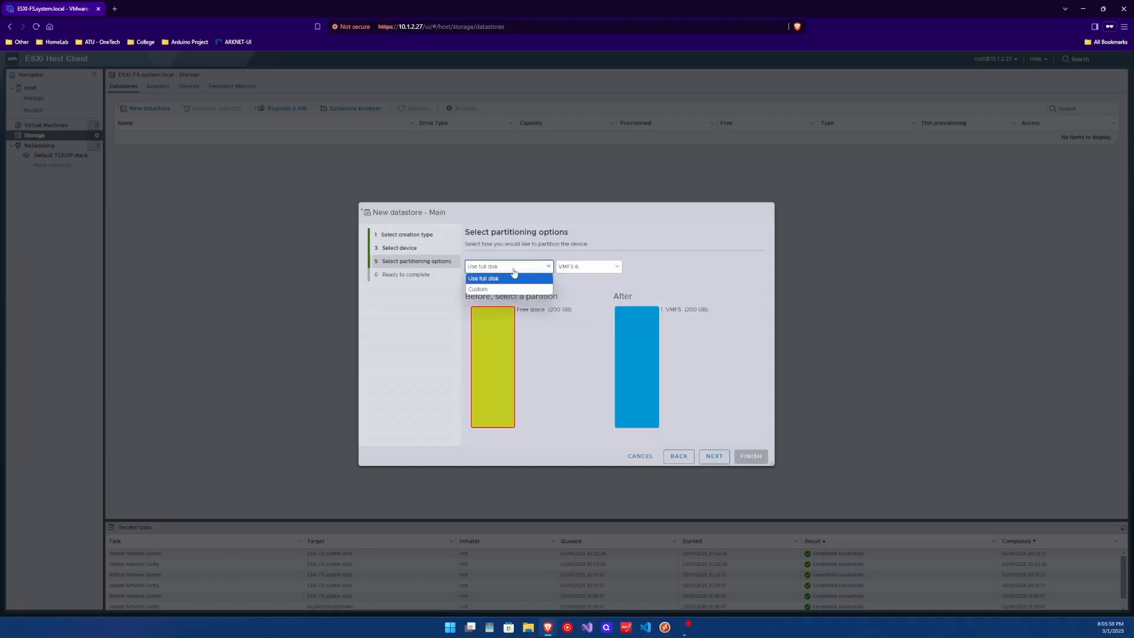
{"action": "left_click", "coordinate": [512, 279]}
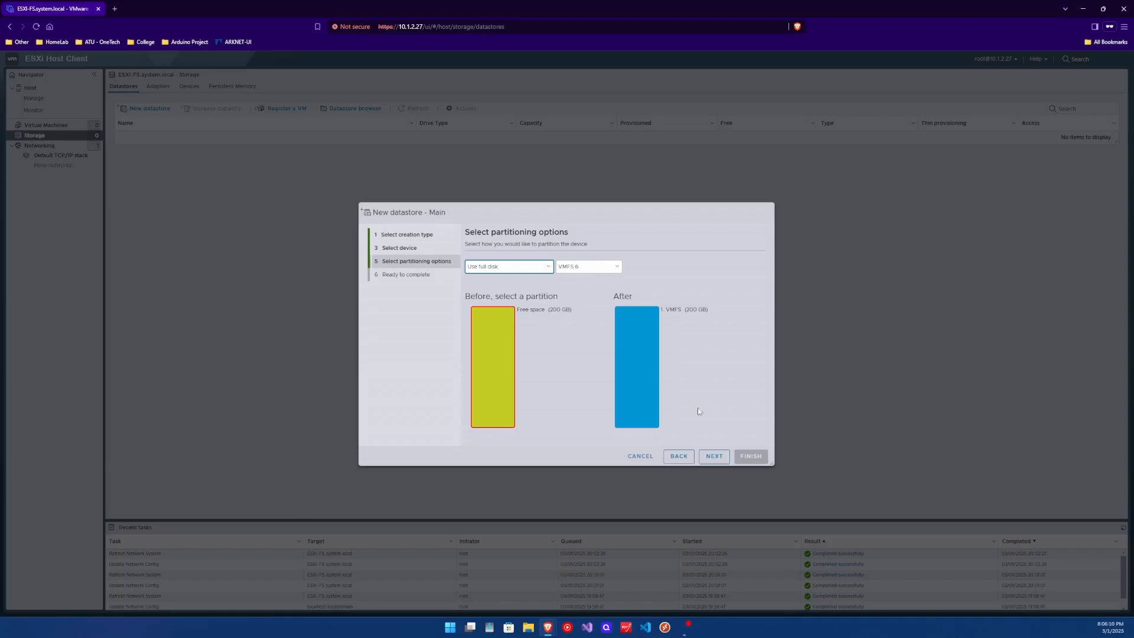
{"action": "left_click", "coordinate": [713, 456]}
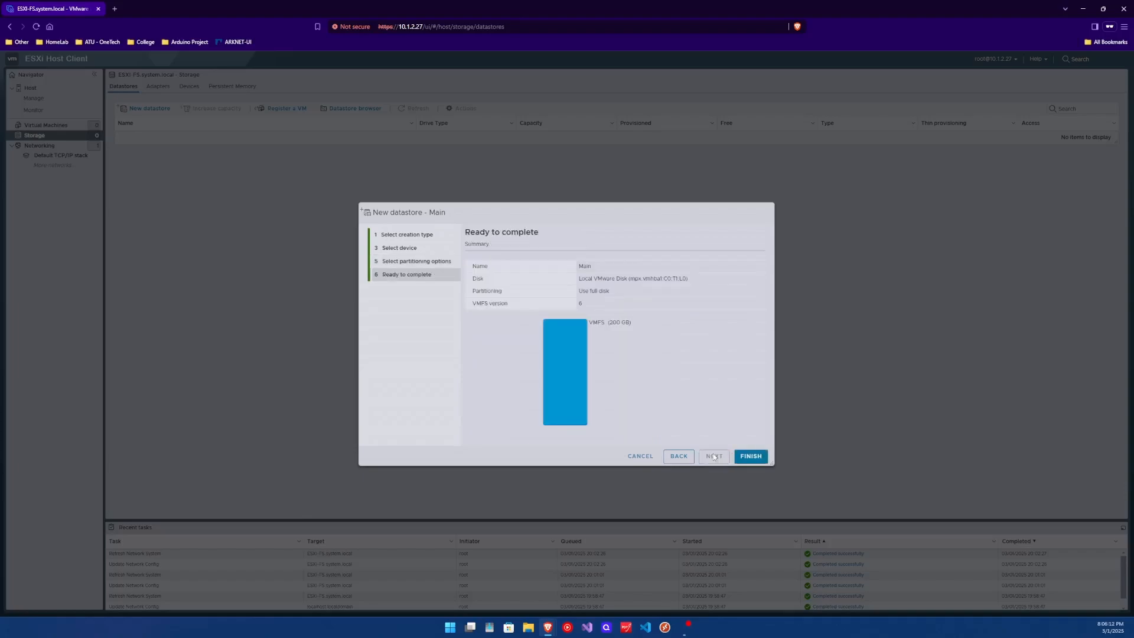
{"action": "left_click", "coordinate": [746, 456]}
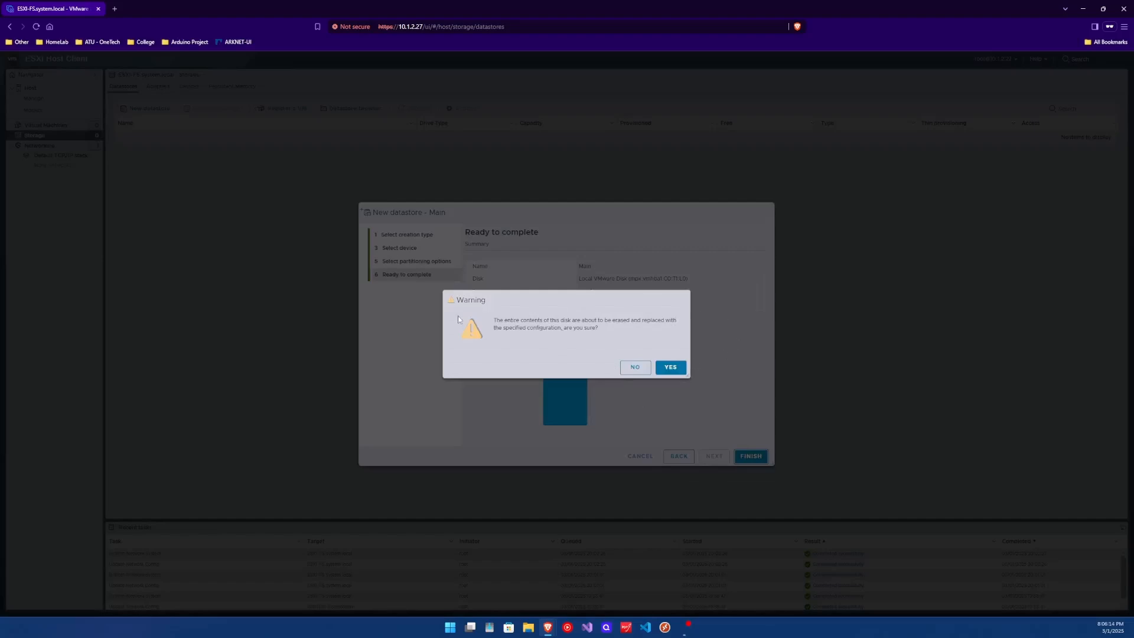
{"action": "left_click_drag", "start_coordinate": [516, 320], "coordinate": [664, 321]}
{"action": "left_click", "coordinate": [671, 368]}
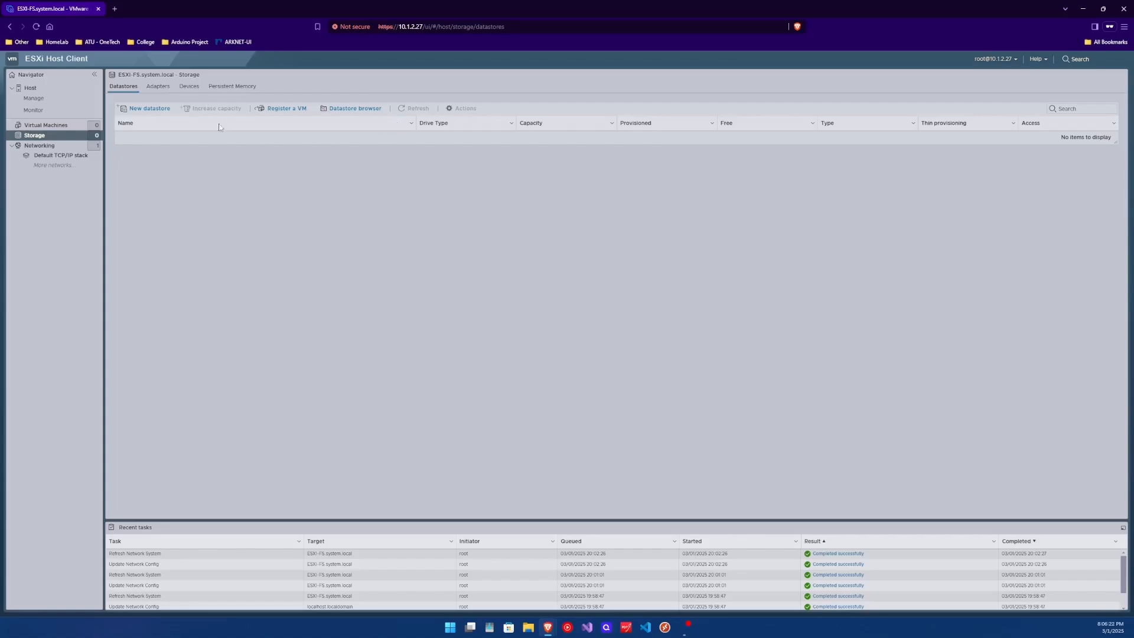
- In the Main datastore browser, create a directory named ISO
{"action": "left_click", "coordinate": [149, 136]}
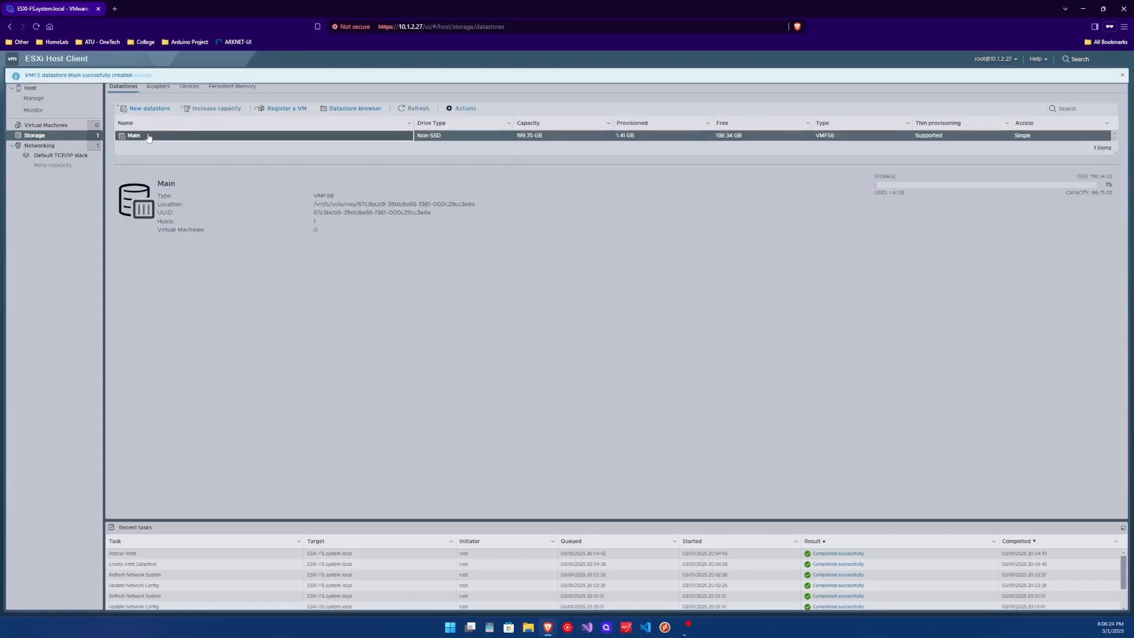
{"action": "left_click", "coordinate": [344, 112]}
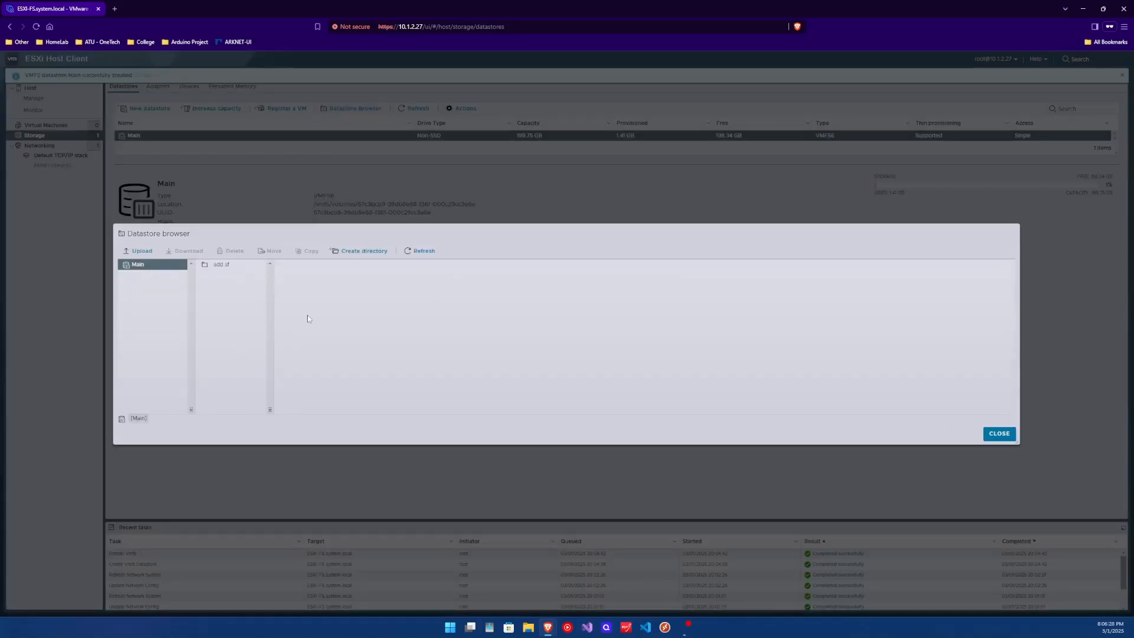
{"action": "left_click", "coordinate": [345, 251]}
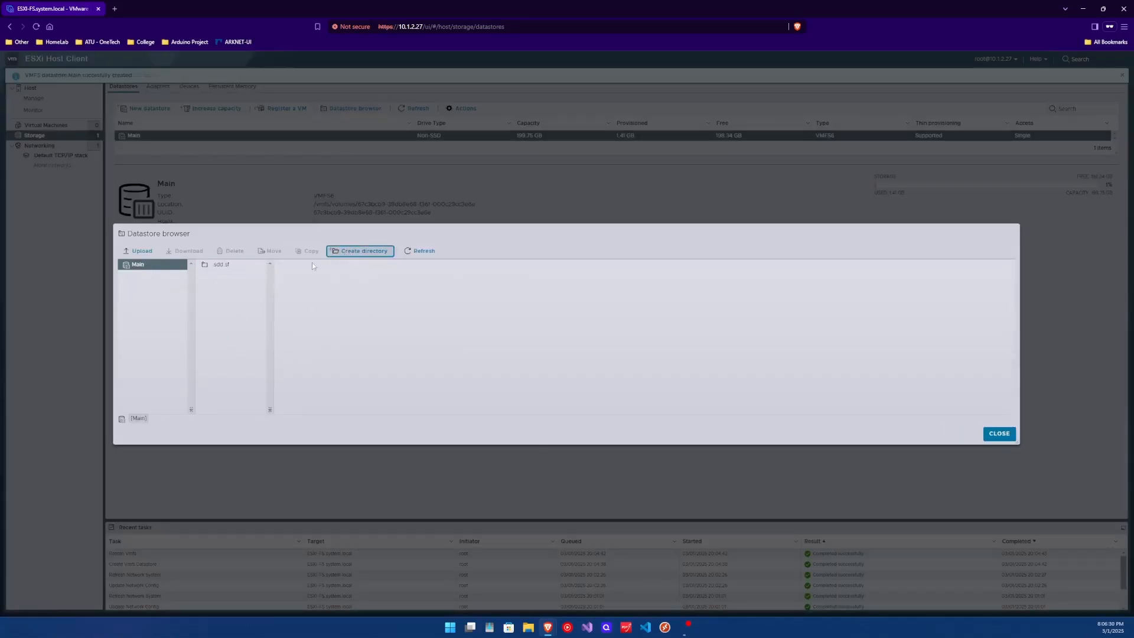
{"action": "left_click", "coordinate": [356, 253]}
{"action": "left_click", "coordinate": [626, 319]}
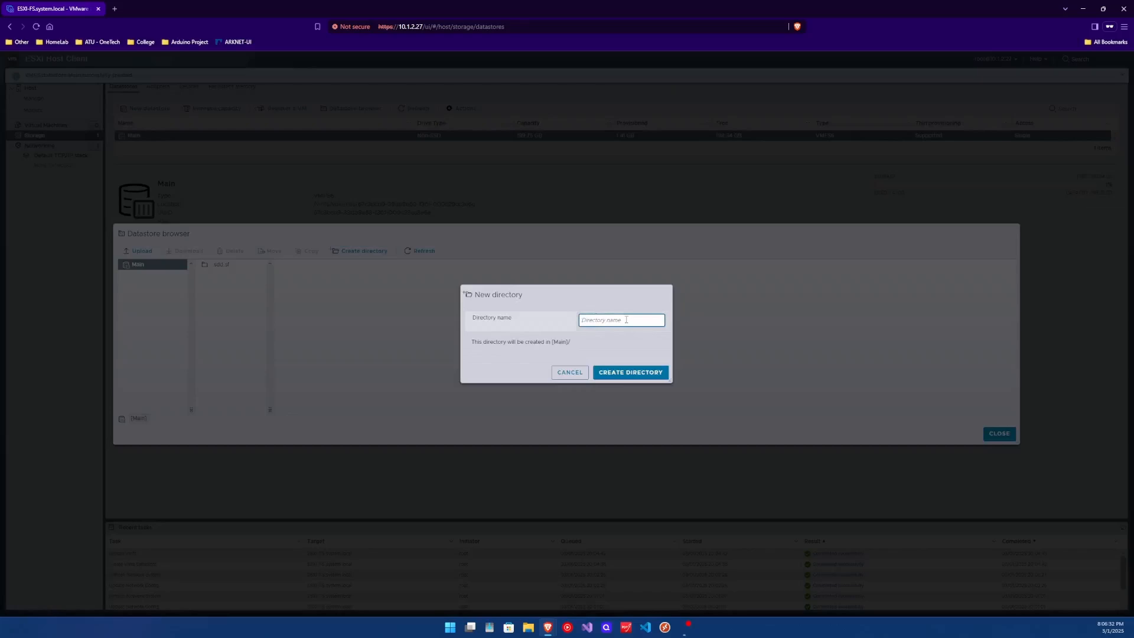
{"action": "type", "text": "ISO"}
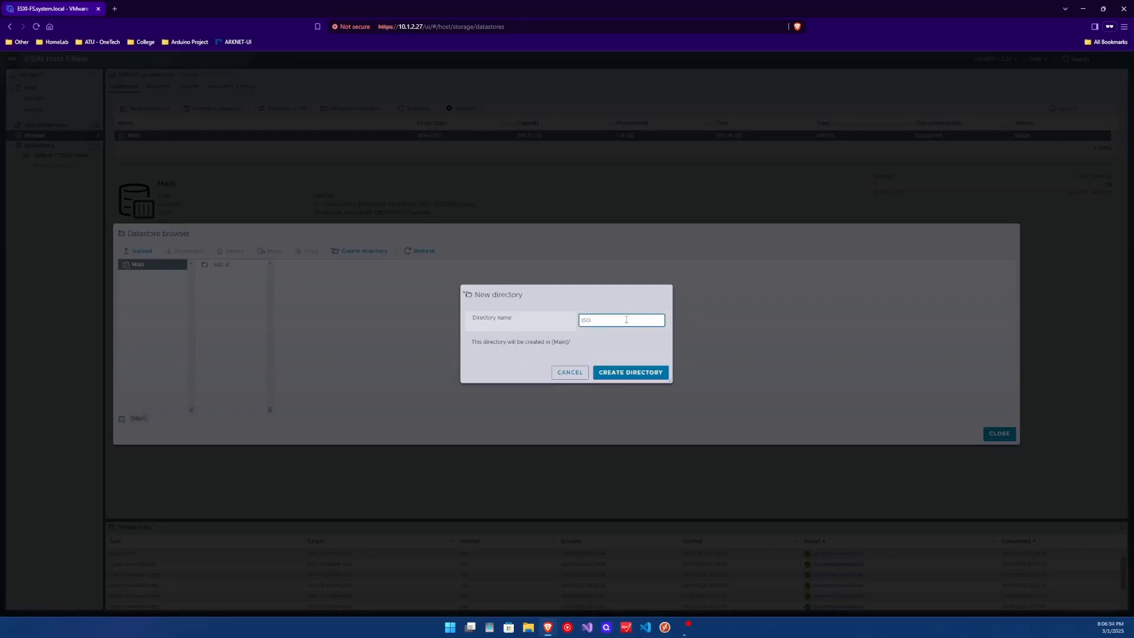
{"action": "left_click", "coordinate": [600, 372]}
{"action": "left_click", "coordinate": [218, 278]}
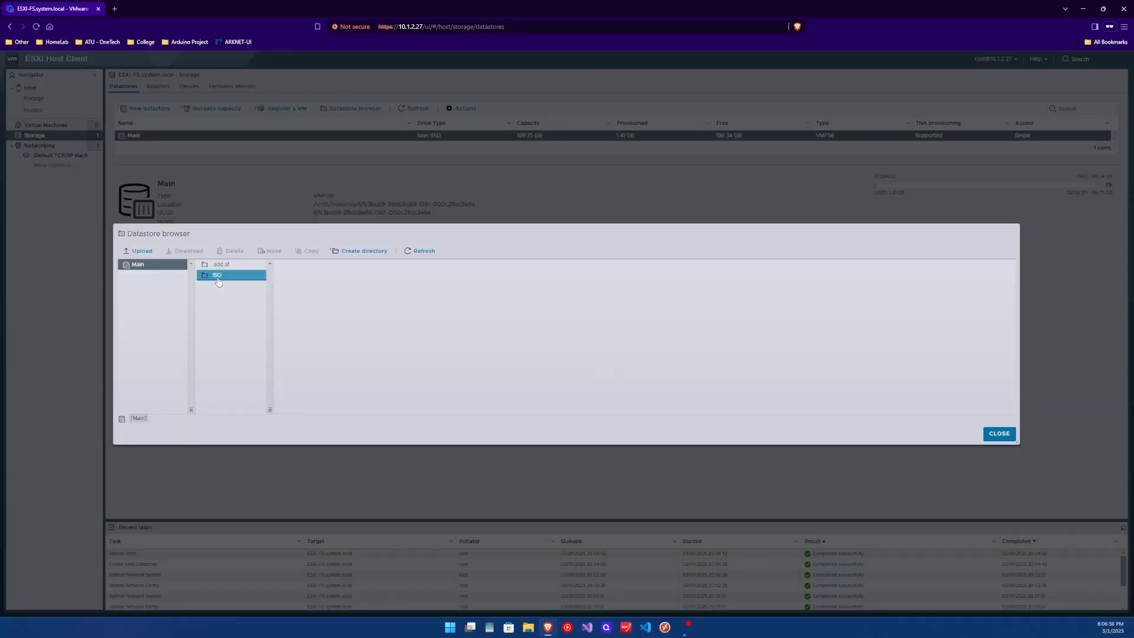
- Upload ubuntu-24.04.1-live-server-amd64.iso into the ISO folder
{"action": "left_click", "coordinate": [138, 250]}
{"action": "left_click", "coordinate": [134, 84]}
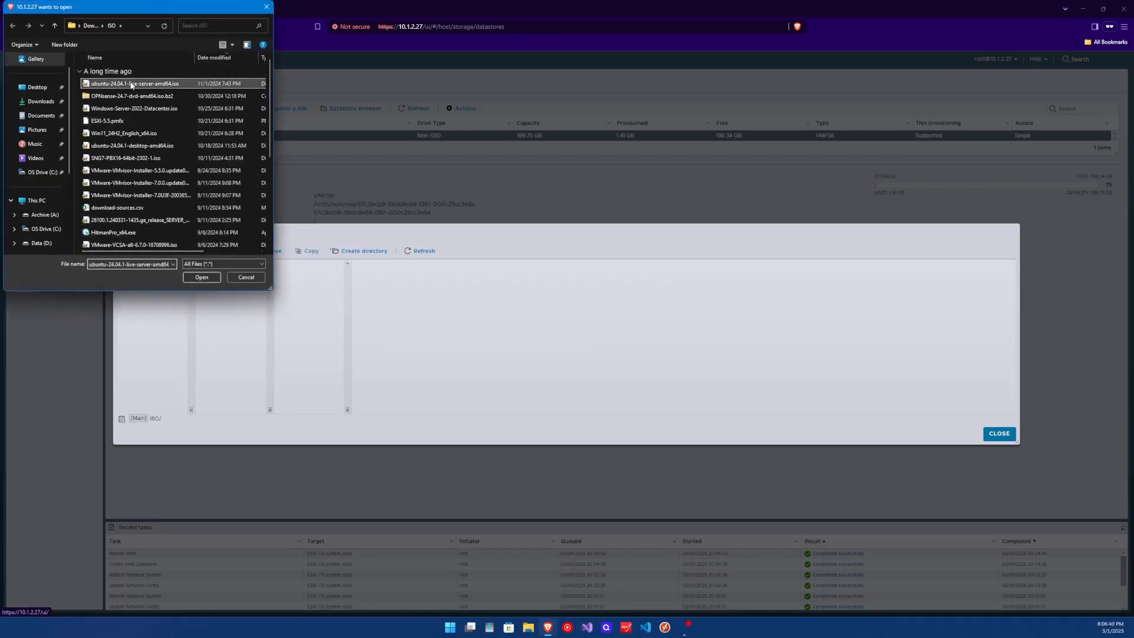
{"action": "left_click", "coordinate": [201, 277]}
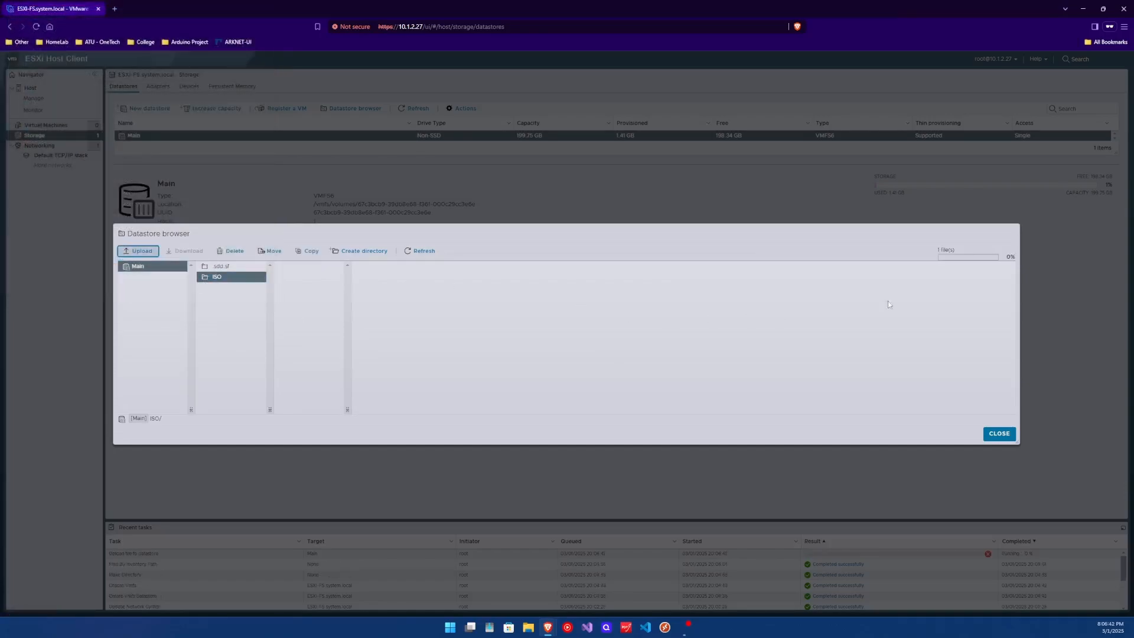
{"action": "mouse_move", "coordinate": [973, 236]}
{"action": "left_mouse_down"}
{"action": "mouse_move", "coordinate": [1024, 240]}
{"action": "mouse_move", "coordinate": [975, 230]}
{"action": "left_mouse_up"}
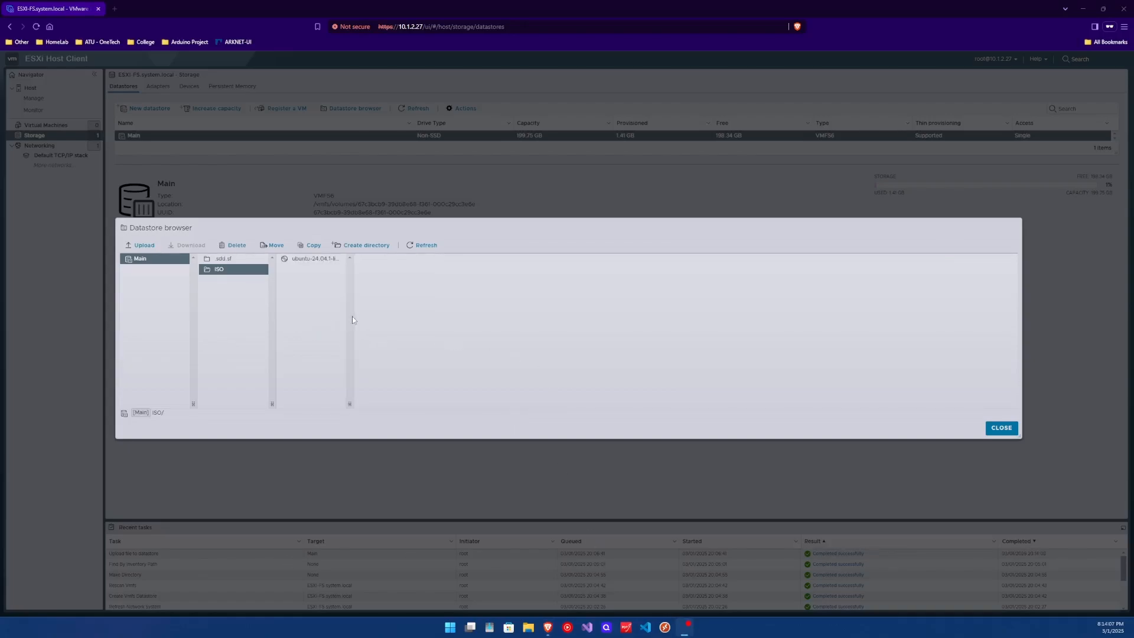
- Create a Linux subfolder inside the ISO folder
{"action": "left_click", "coordinate": [304, 262]}
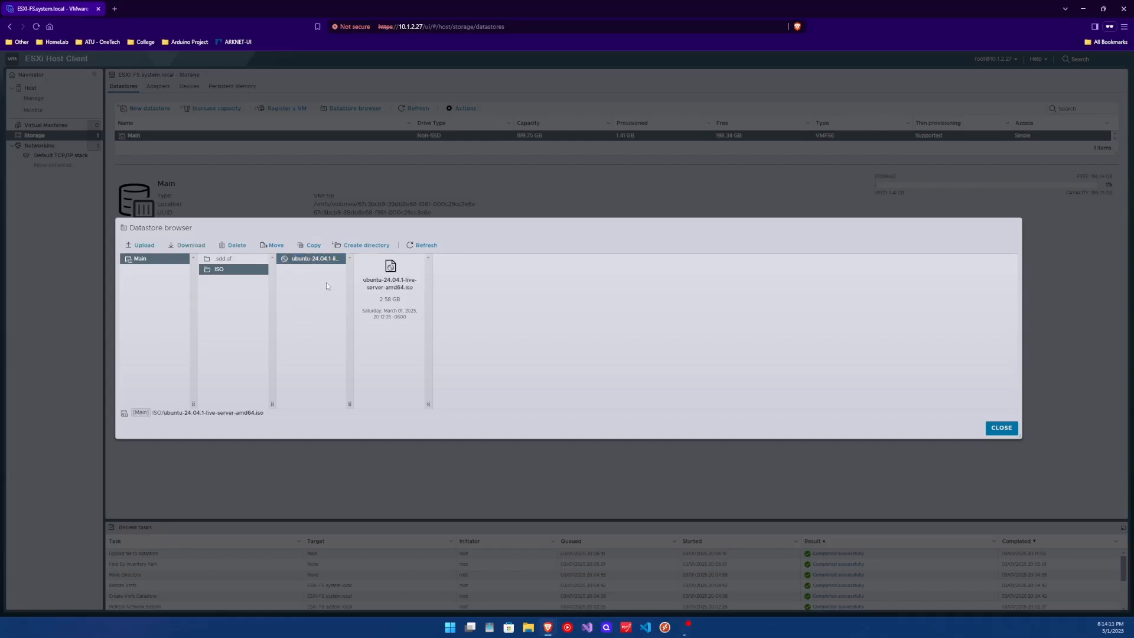
{"action": "right_click", "coordinate": [314, 267]}
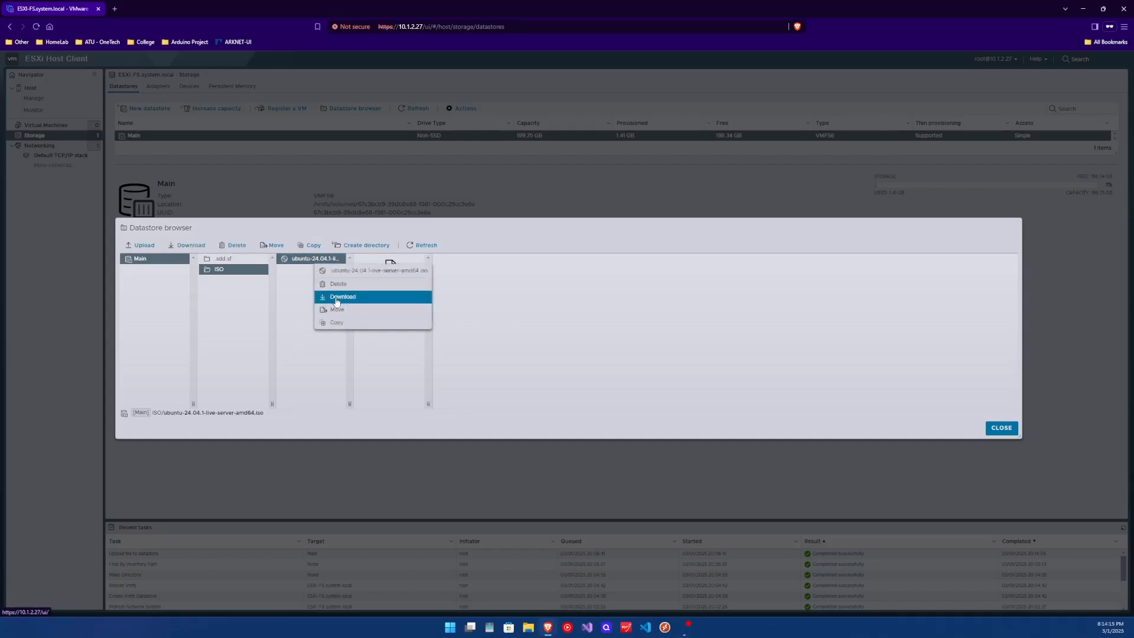
{"action": "left_click", "coordinate": [299, 314]}
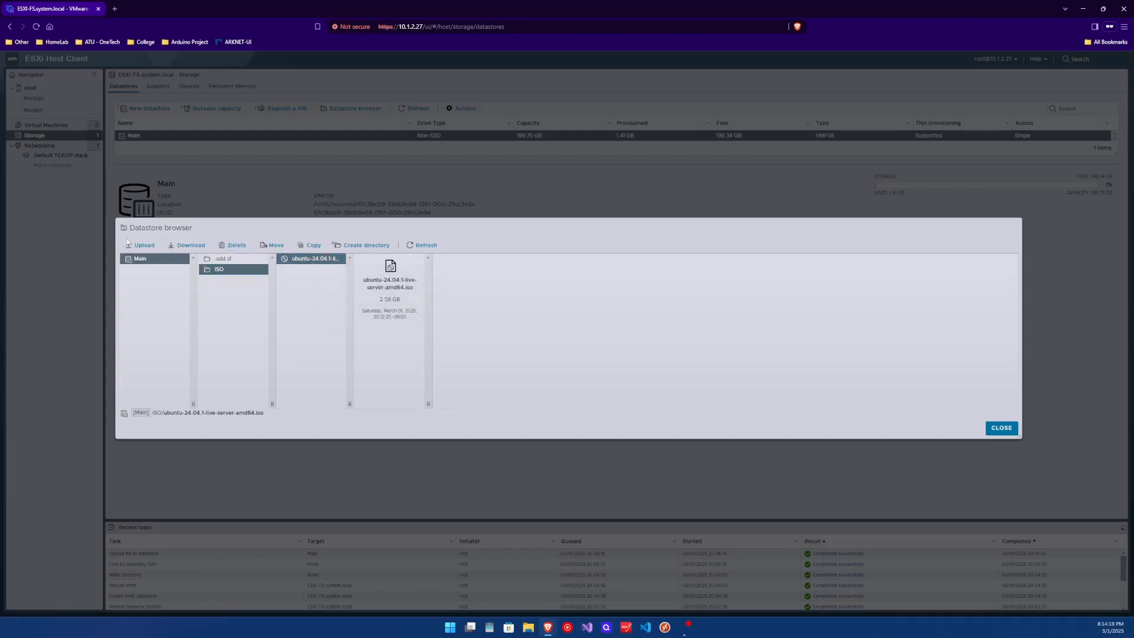
{"action": "left_click", "coordinate": [347, 250]}
{"action": "left_click", "coordinate": [598, 322]}
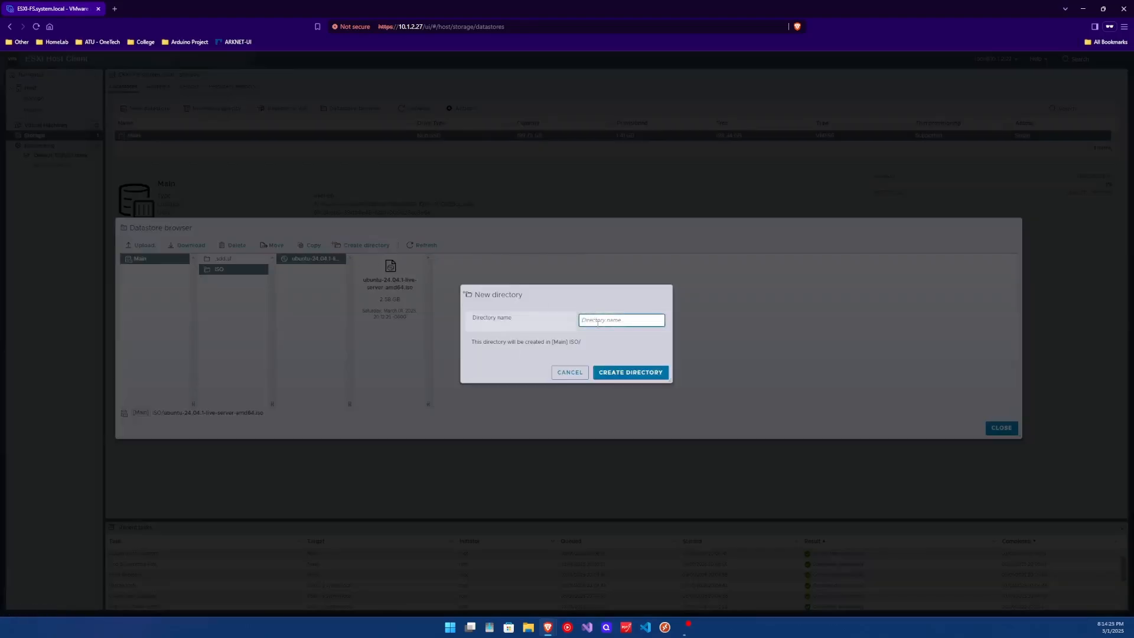
{"action": "type", "text": "Linux"}
{"action": "left_click", "coordinate": [644, 373]}
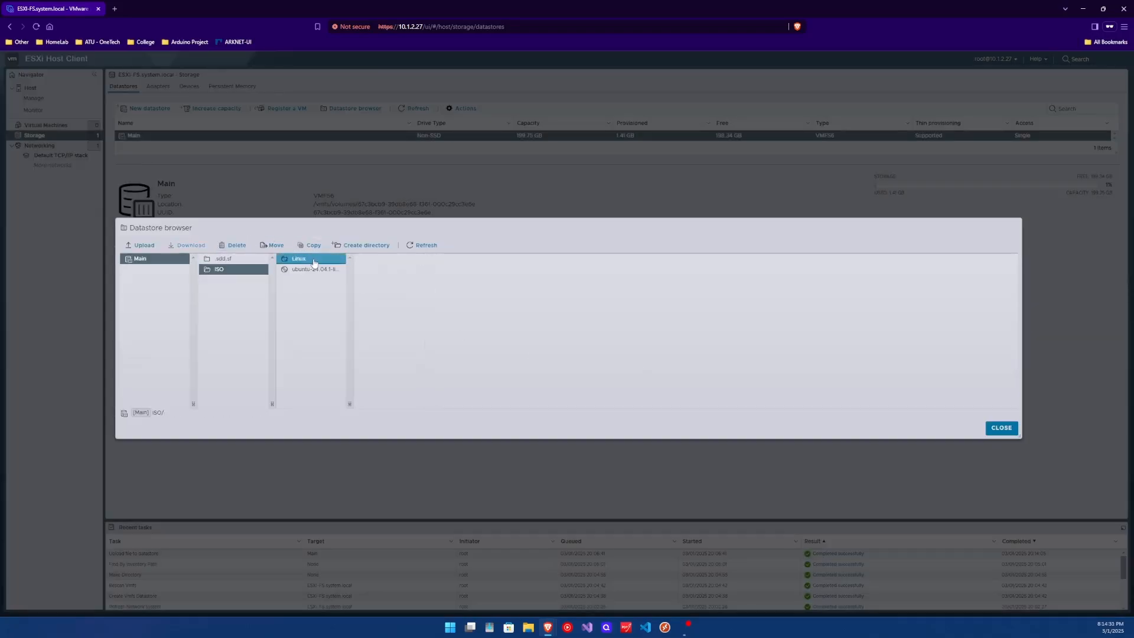
- Move the Ubuntu ISO into ISO/Linux and check it is there
{"action": "left_click", "coordinate": [309, 269]}
{"action": "left_click", "coordinate": [272, 245]}
{"action": "left_click", "coordinate": [511, 284]}
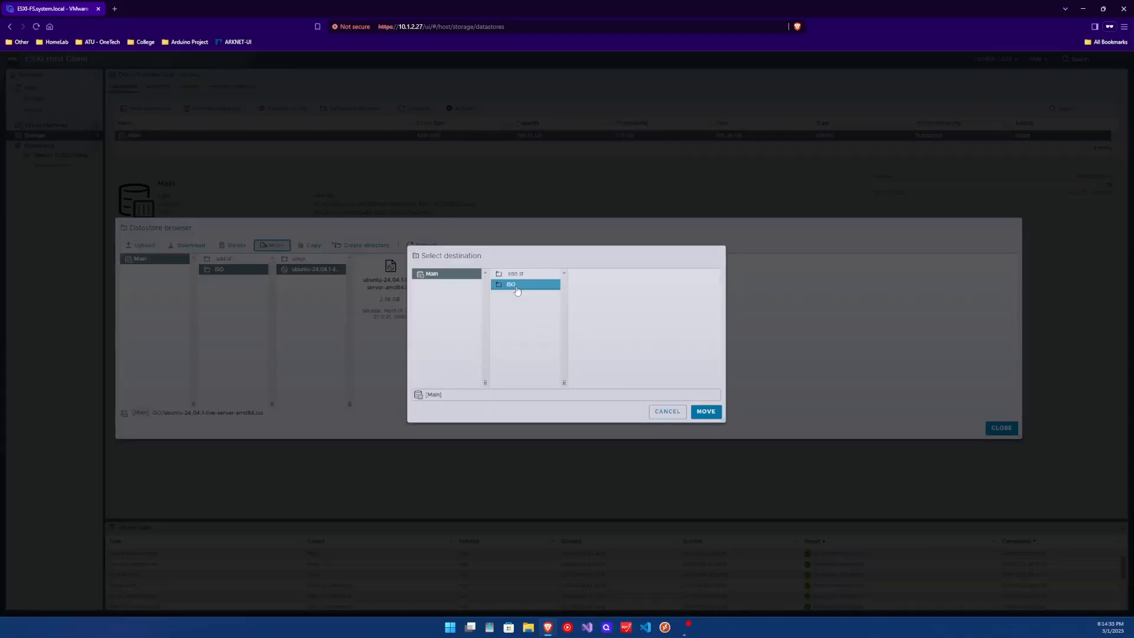
{"action": "left_click", "coordinate": [590, 273]}
{"action": "left_click", "coordinate": [706, 413]}
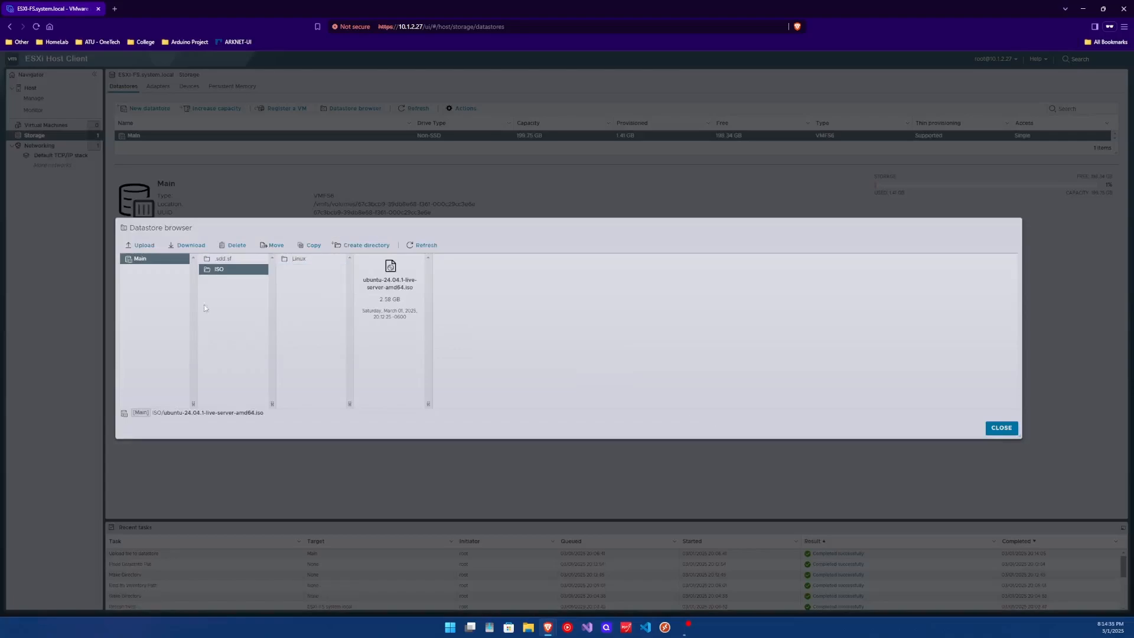
{"action": "left_click", "coordinate": [299, 258]}
{"action": "left_click", "coordinate": [383, 259]}
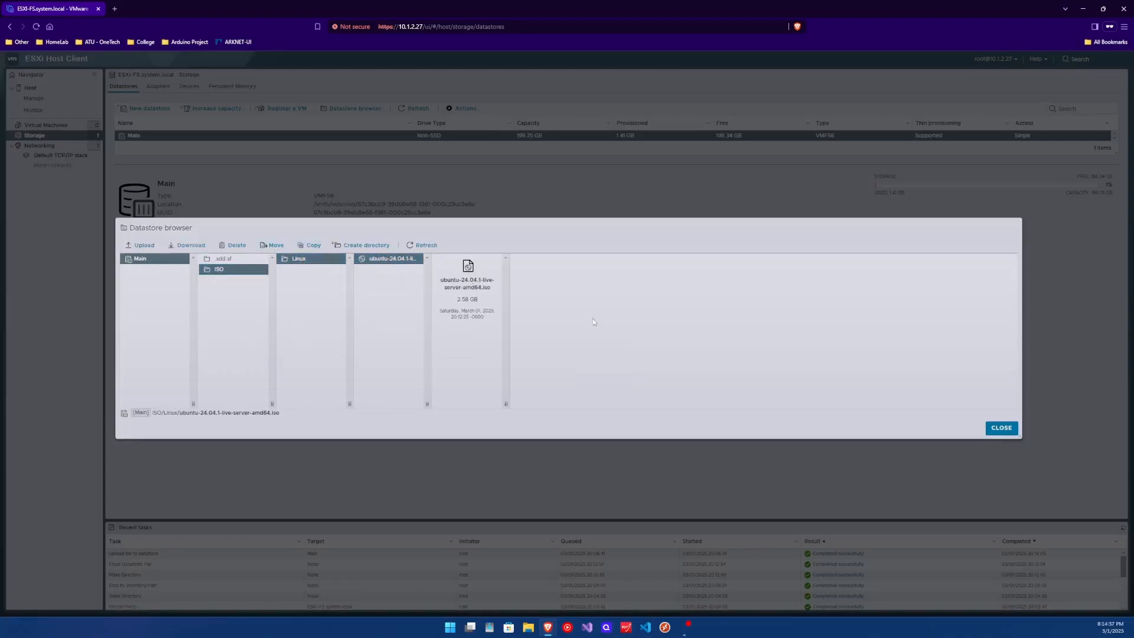
- Close the datastore browser and open Create / Register VM from Virtual Machines
{"action": "left_click", "coordinate": [1003, 427]}
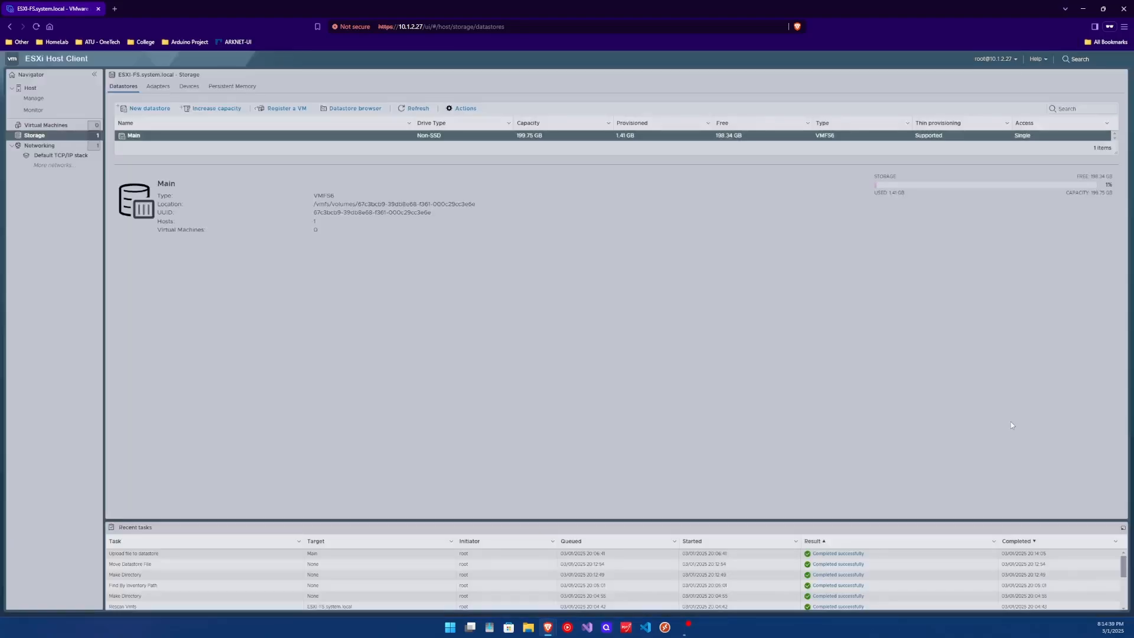
{"action": "left_click", "coordinate": [51, 126]}
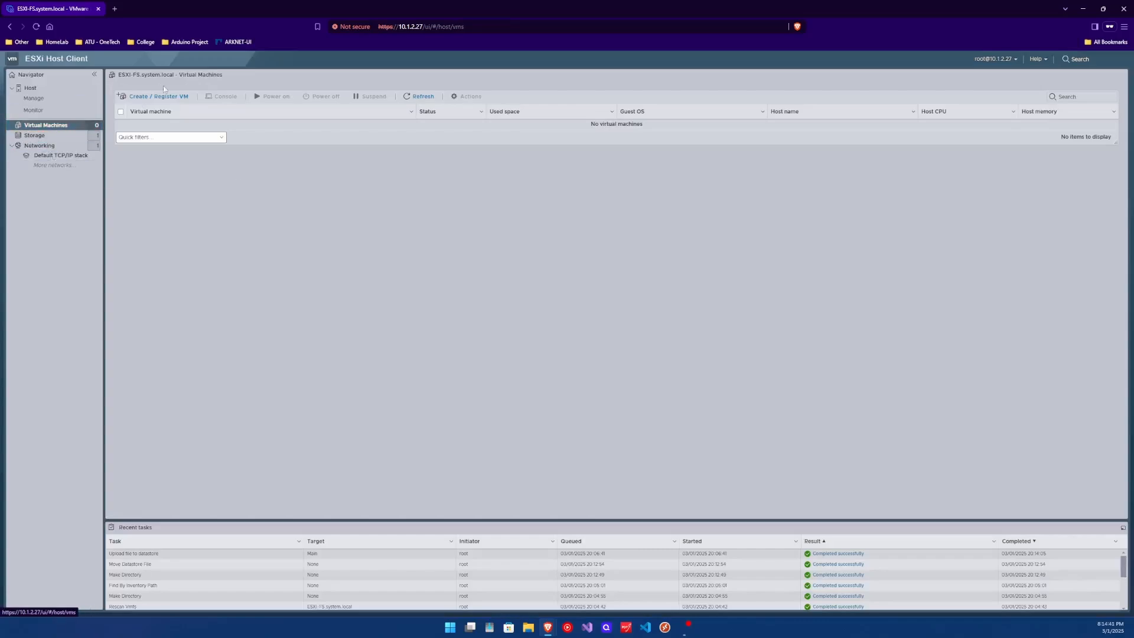
{"action": "left_click", "coordinate": [174, 101]}
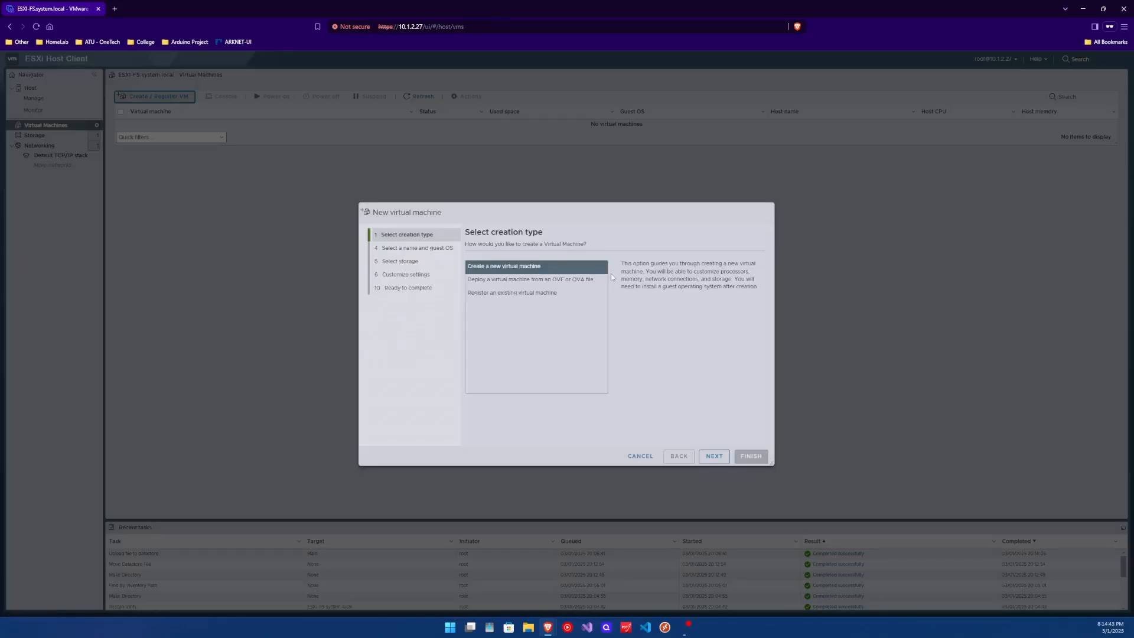
{"action": "left_click", "coordinate": [503, 266]}
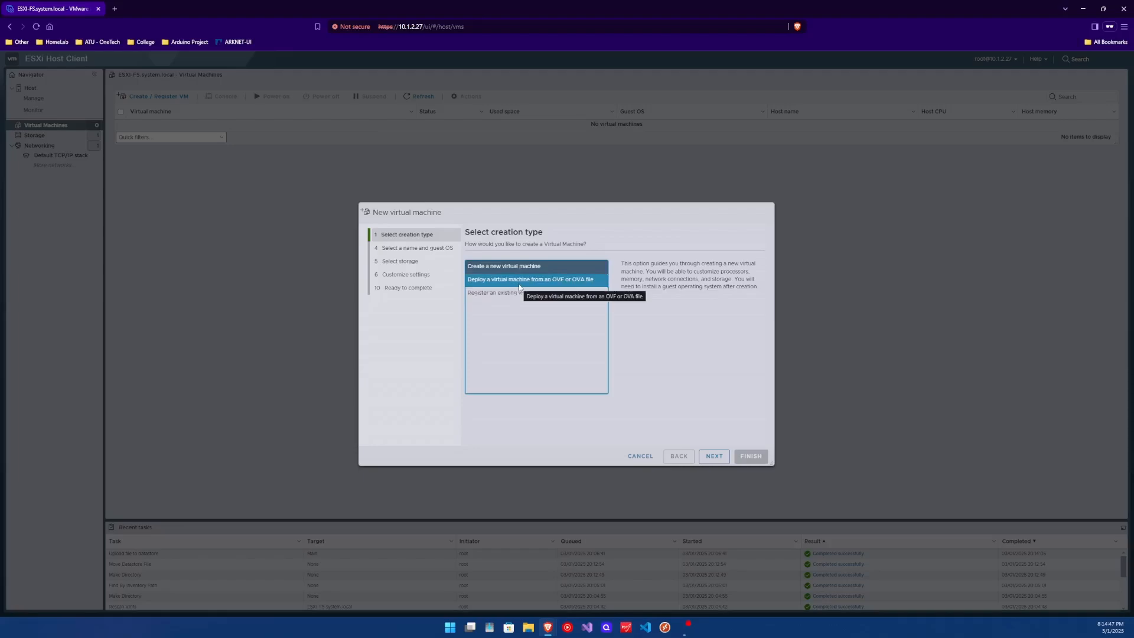
{"action": "left_click", "coordinate": [520, 282]}
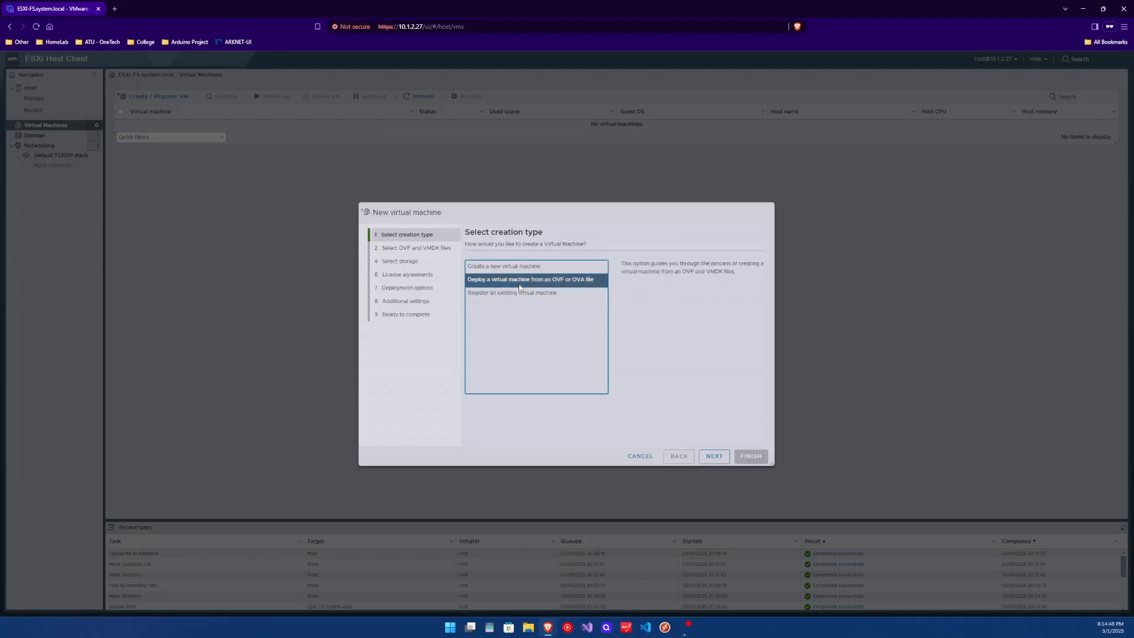
- Try Register an existing virtual machine, cancel, and reopen the wizard for a new VM
{"action": "left_click", "coordinate": [559, 298]}
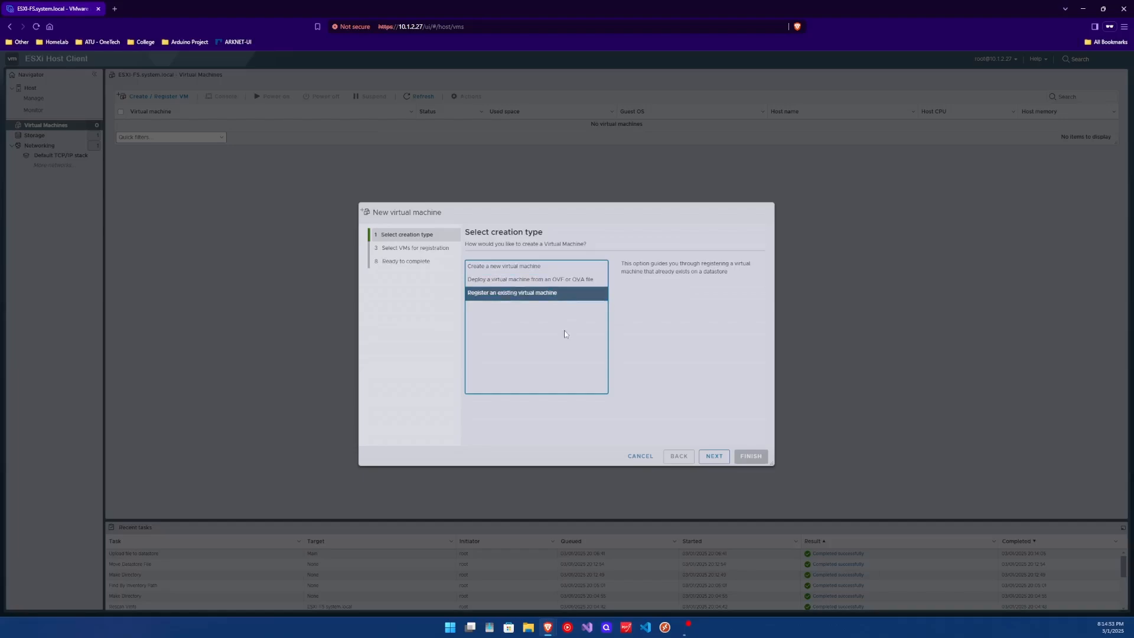
{"action": "left_click", "coordinate": [480, 267]}
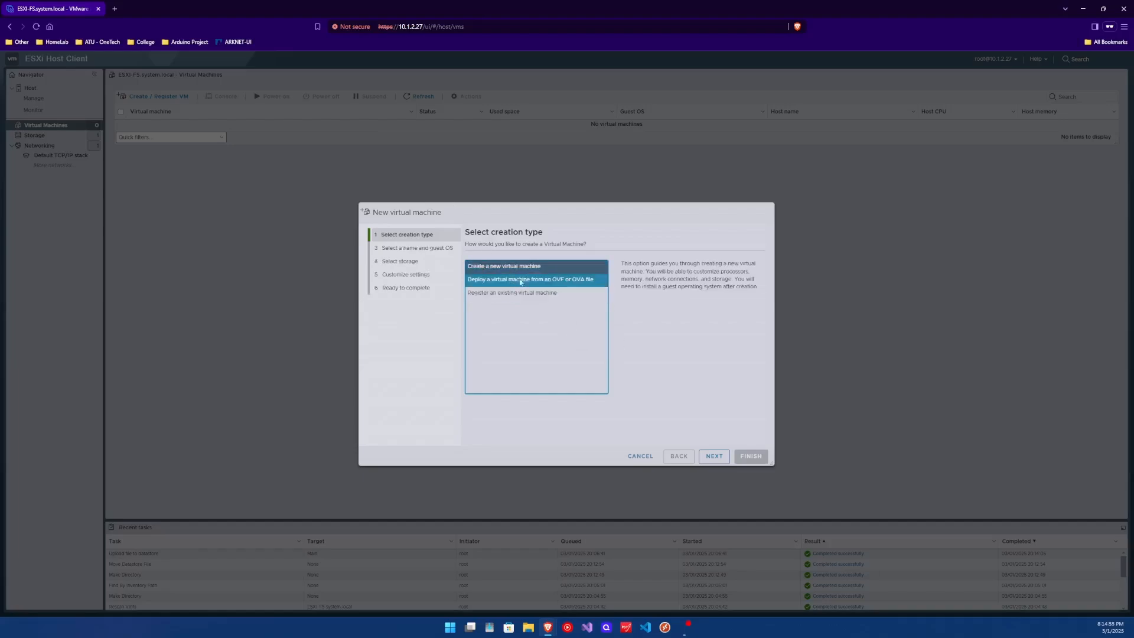
{"action": "left_click", "coordinate": [555, 280]}
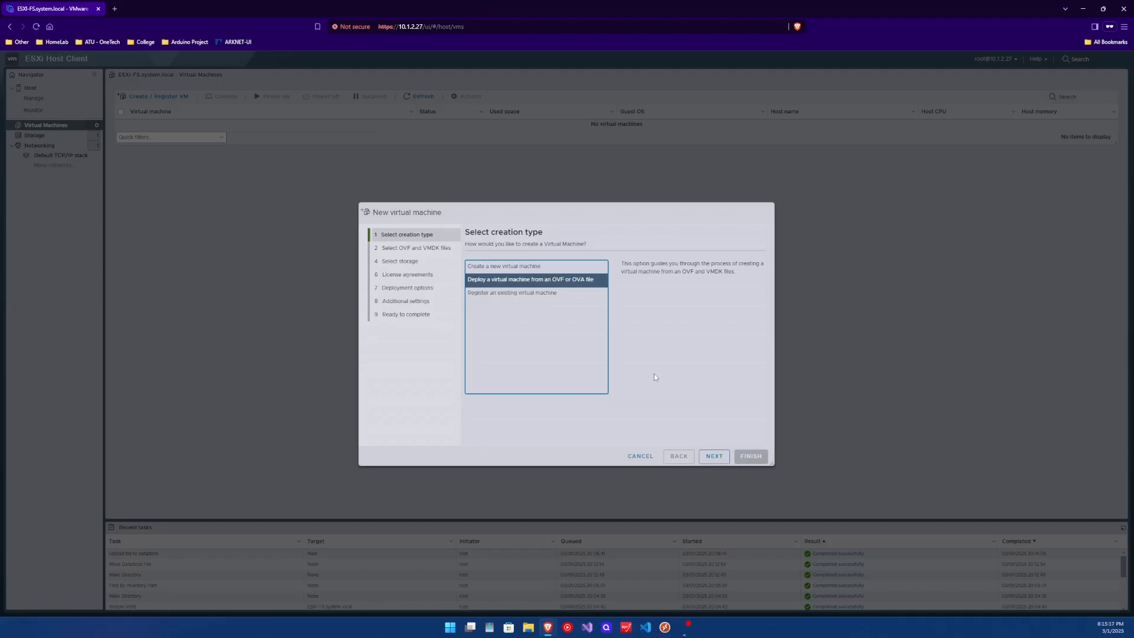
{"action": "left_click", "coordinate": [583, 295]}
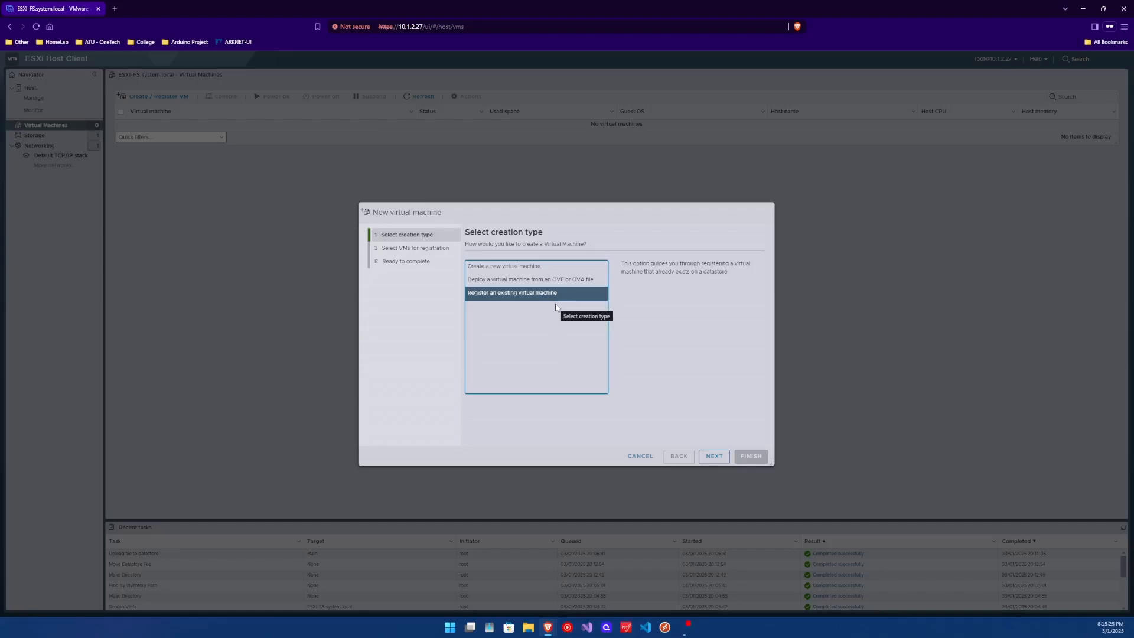
{"action": "left_click", "coordinate": [640, 456]}
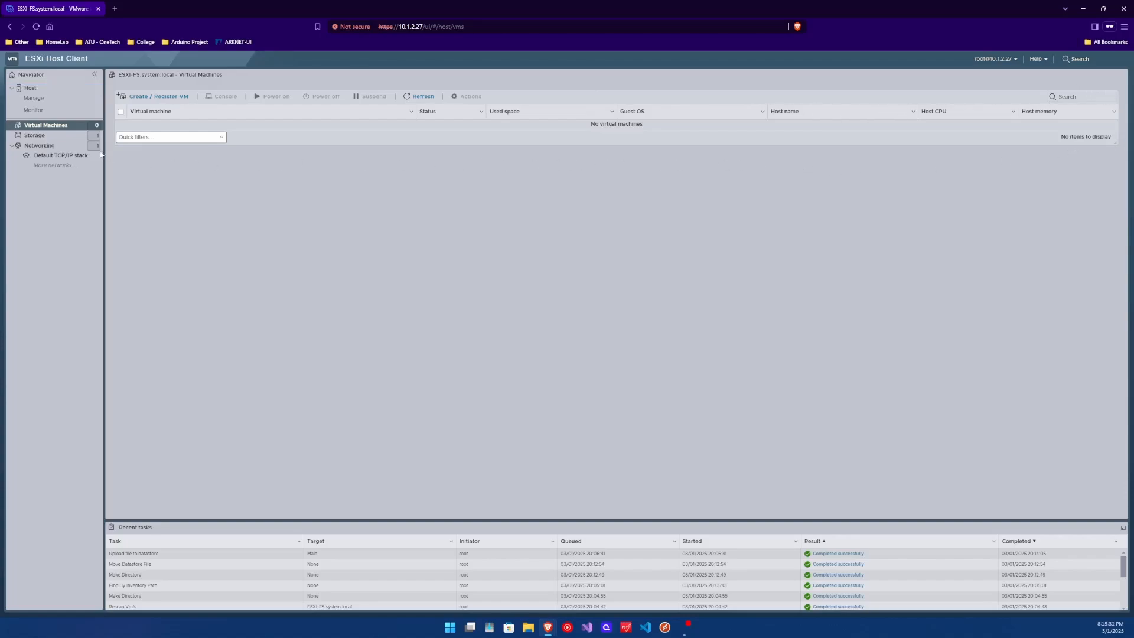
{"action": "left_click", "coordinate": [154, 97]}
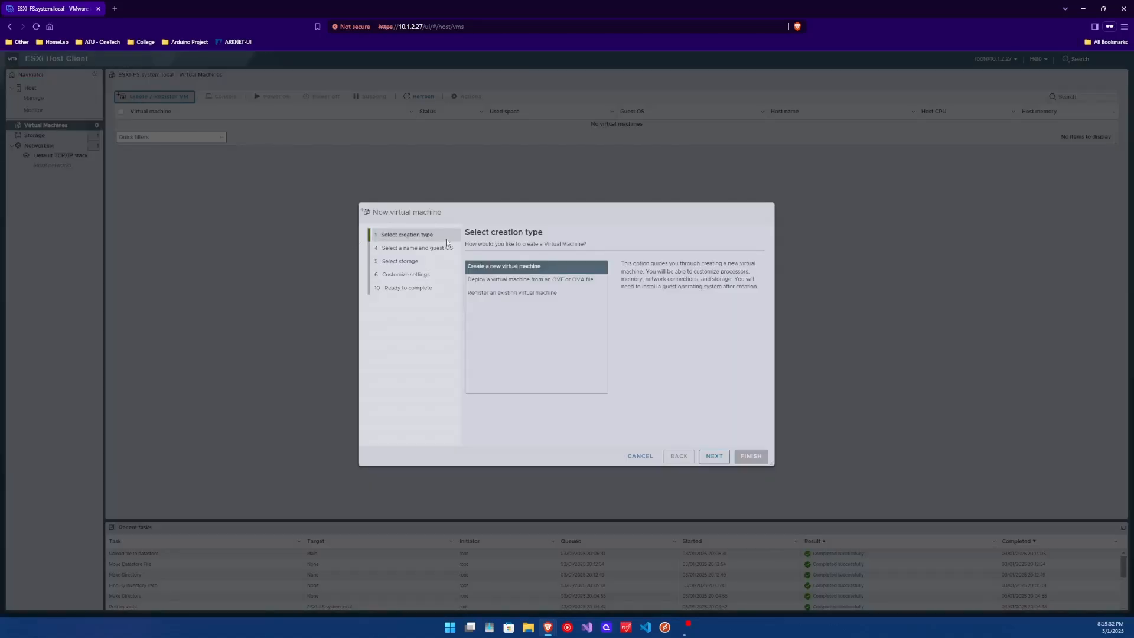
- Name the new virtual machine 'Ubuntu Server'
{"action": "left_click", "coordinate": [719, 457]}
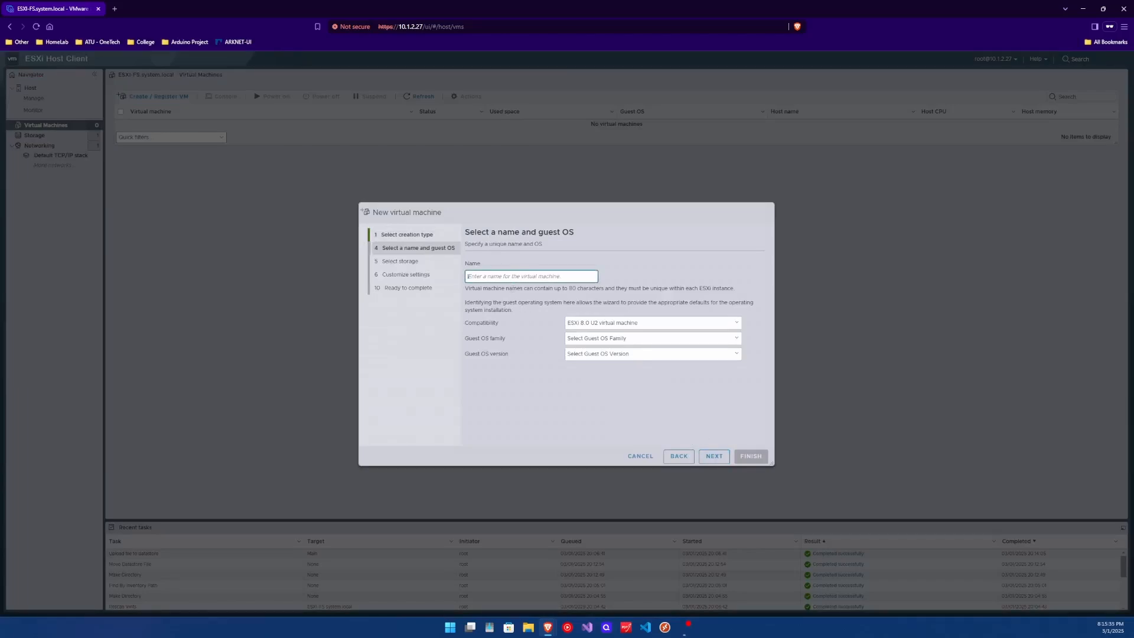
{"action": "type", "text": "Ubuntu"}
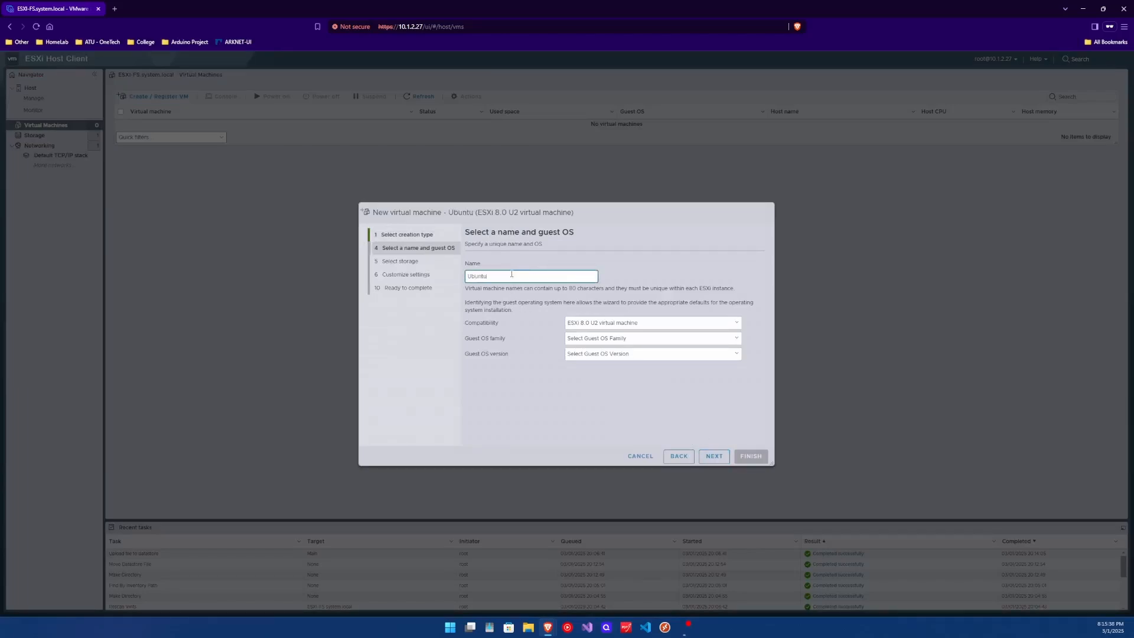
{"action": "key", "text": "Return"}
{"action": "left_click", "coordinate": [524, 276]}
{"action": "type", "text": "Server"}
- Keep ESXi 8.0 U2 compatibility and set the guest OS to Linux, Ubuntu Linux (64-bit)
{"action": "left_click", "coordinate": [577, 323]}
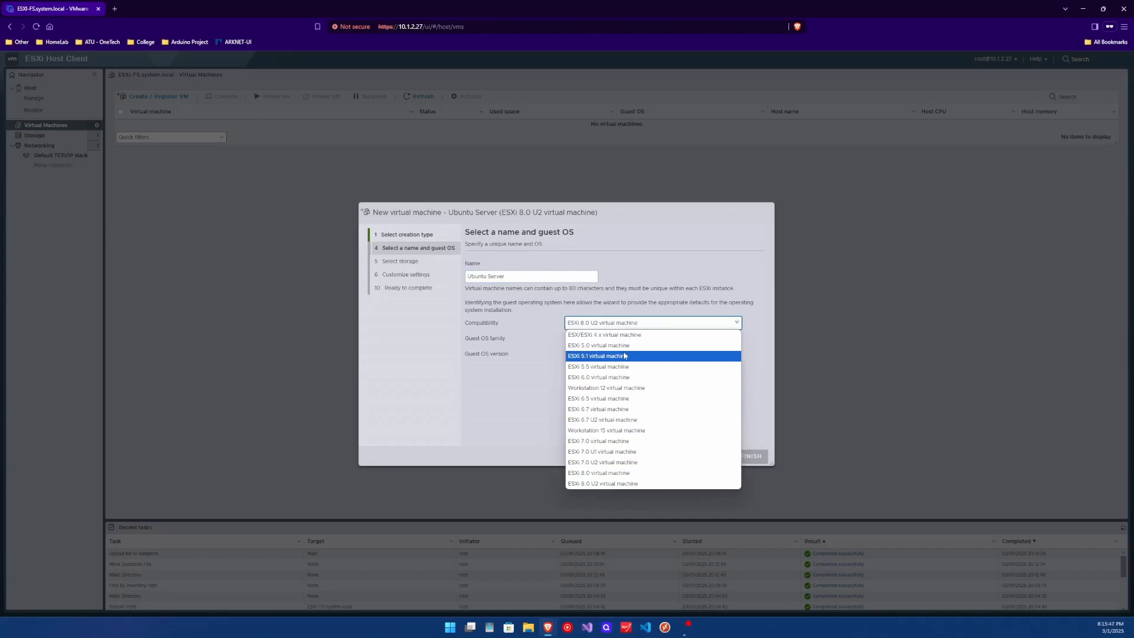
{"action": "left_click", "coordinate": [633, 484]}
{"action": "left_click", "coordinate": [621, 338]}
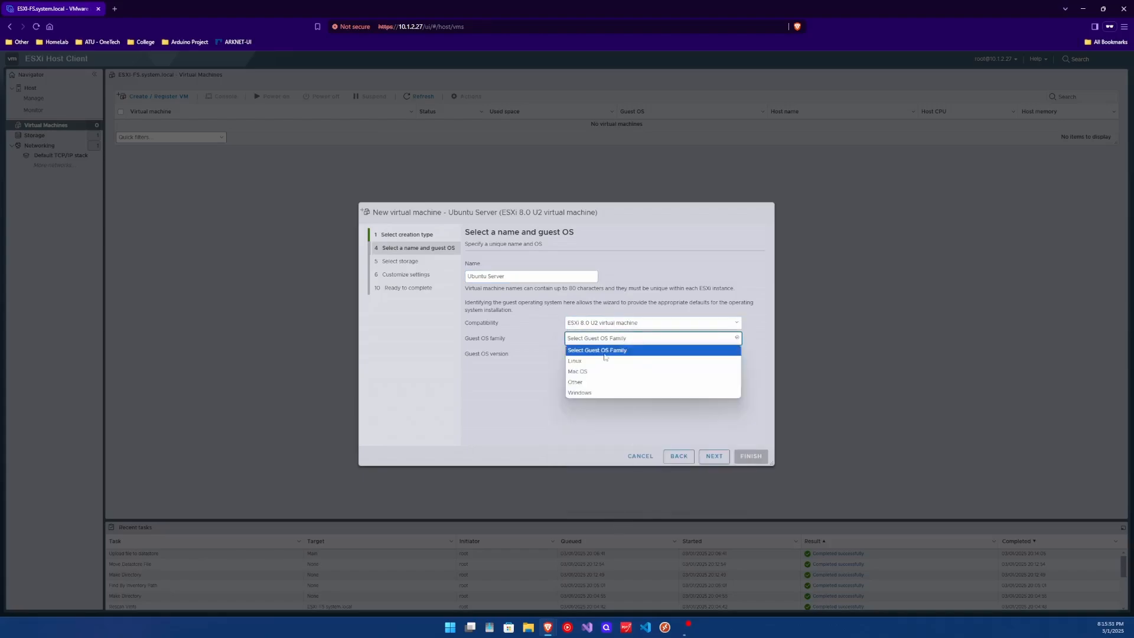
{"action": "left_click", "coordinate": [588, 362]}
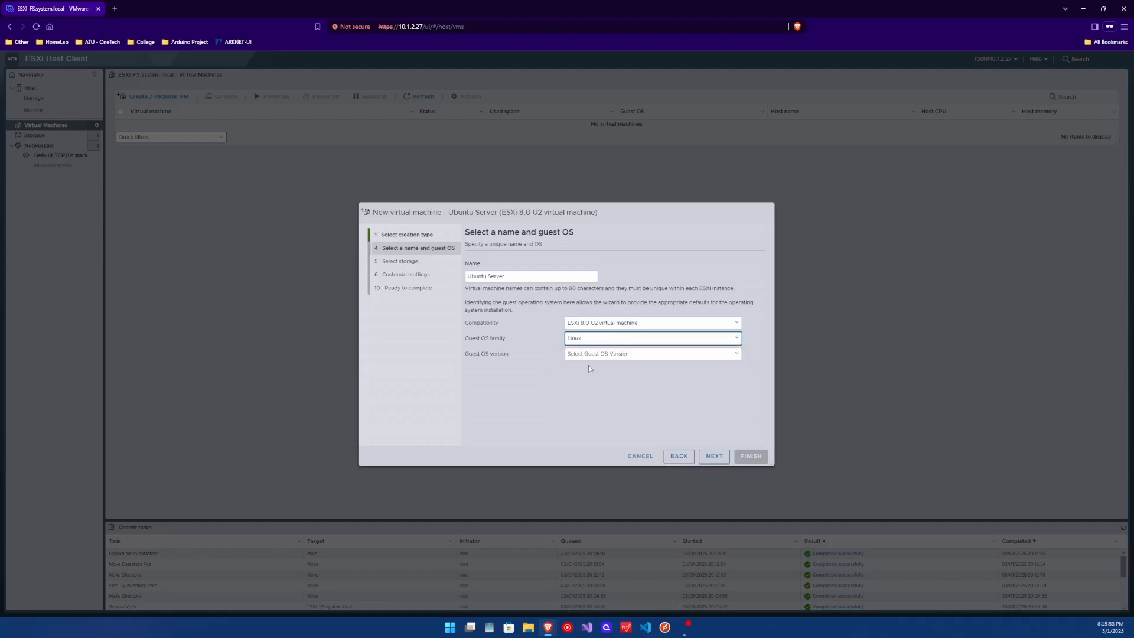
{"action": "left_click", "coordinate": [601, 354]}
{"action": "left_click", "coordinate": [602, 352]}
{"action": "left_click", "coordinate": [601, 353]}
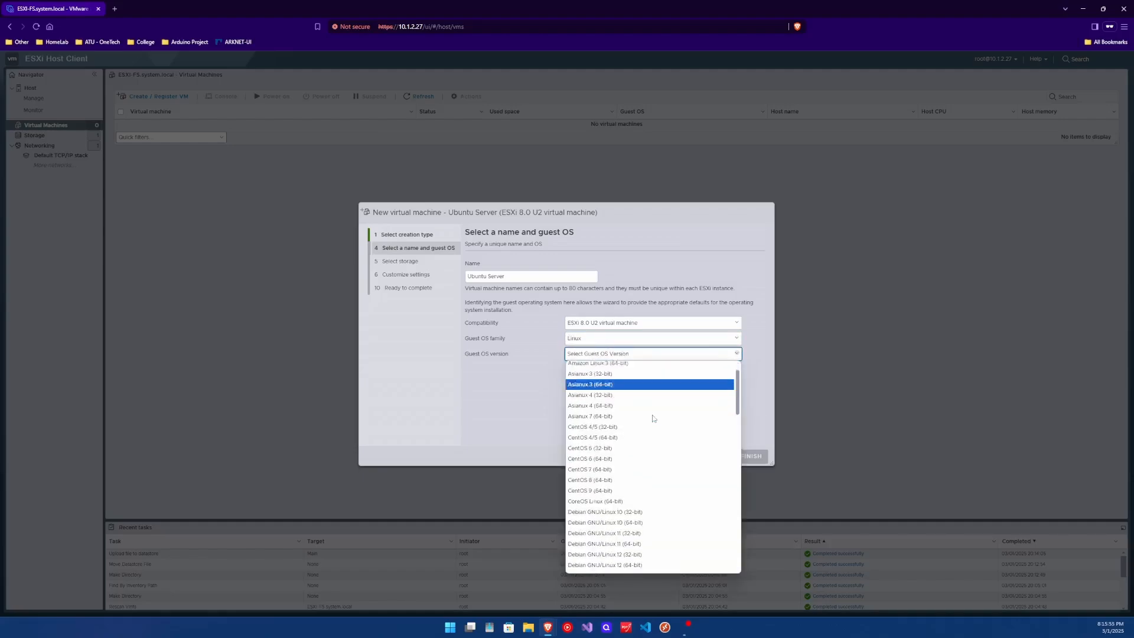
{"action": "scroll", "coordinate": [649, 419], "scroll_direction": "down", "scroll_amount": 8}
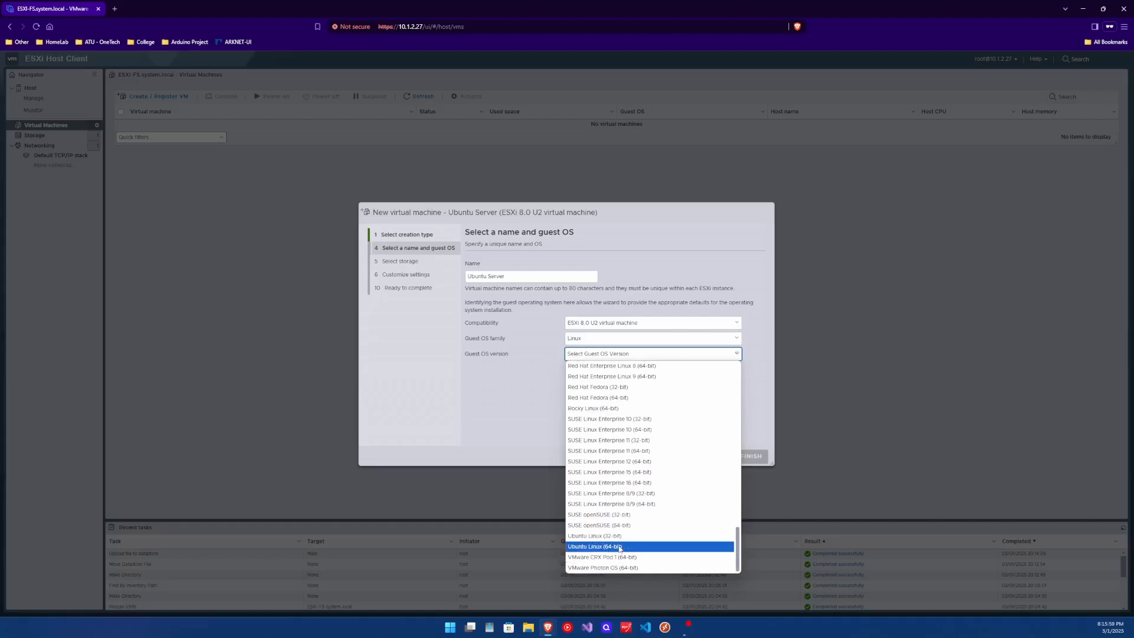
{"action": "left_click", "coordinate": [619, 547]}
{"action": "left_click", "coordinate": [714, 458]}
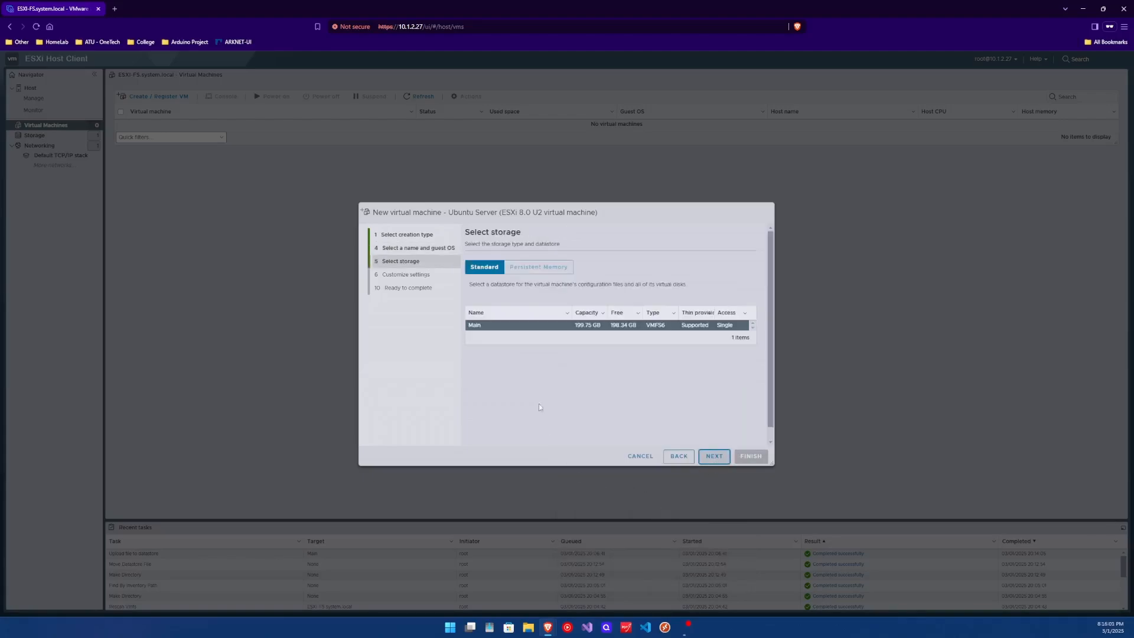
- Keep the Main datastore and set the VM's memory to 4 GB
{"action": "left_click", "coordinate": [709, 455]}
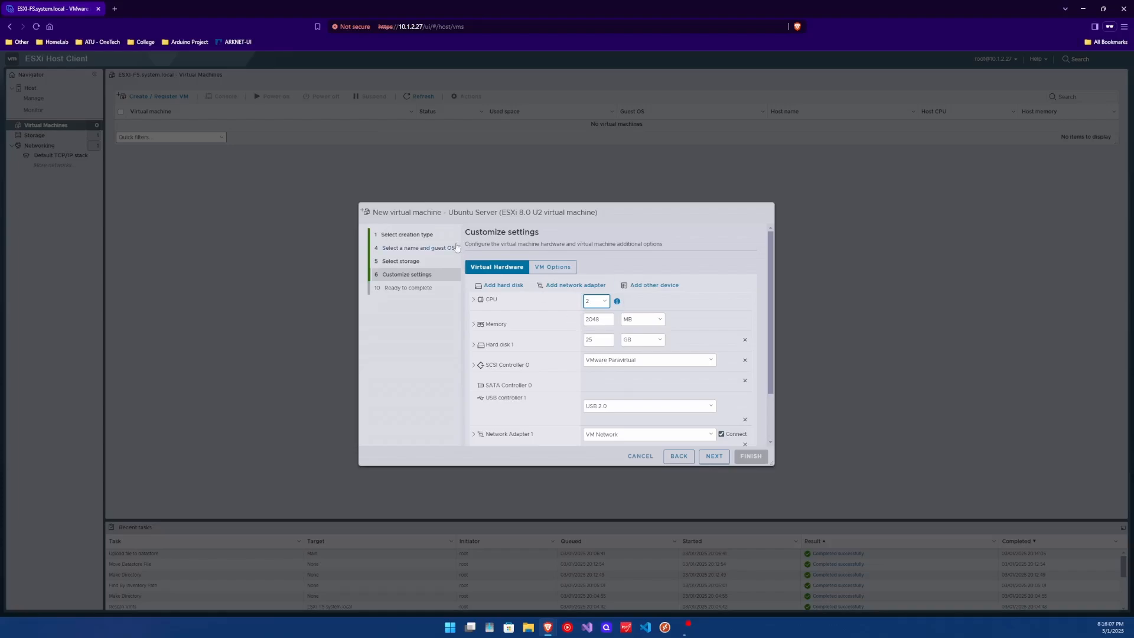
{"action": "left_click", "coordinate": [649, 285]}
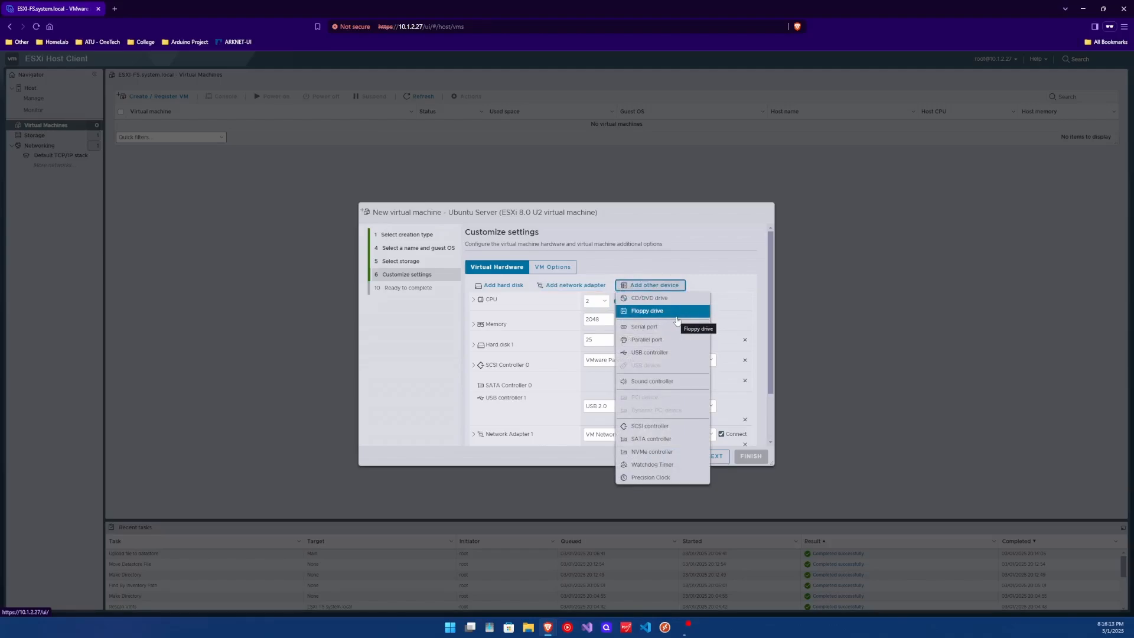
{"action": "left_click", "coordinate": [746, 307]}
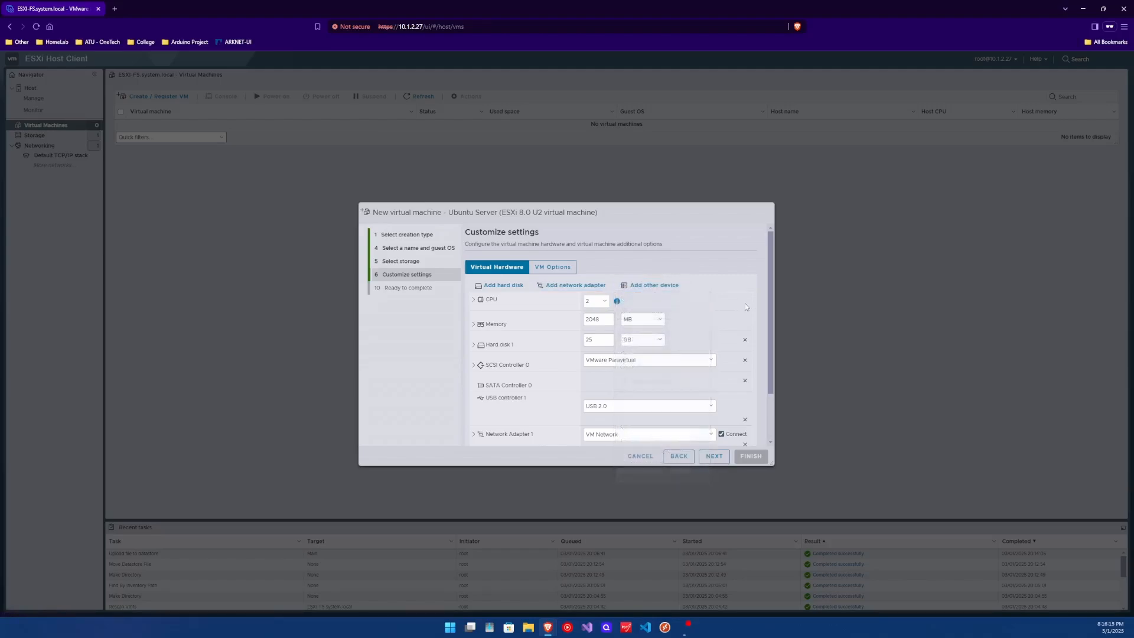
{"action": "left_click", "coordinate": [645, 319]}
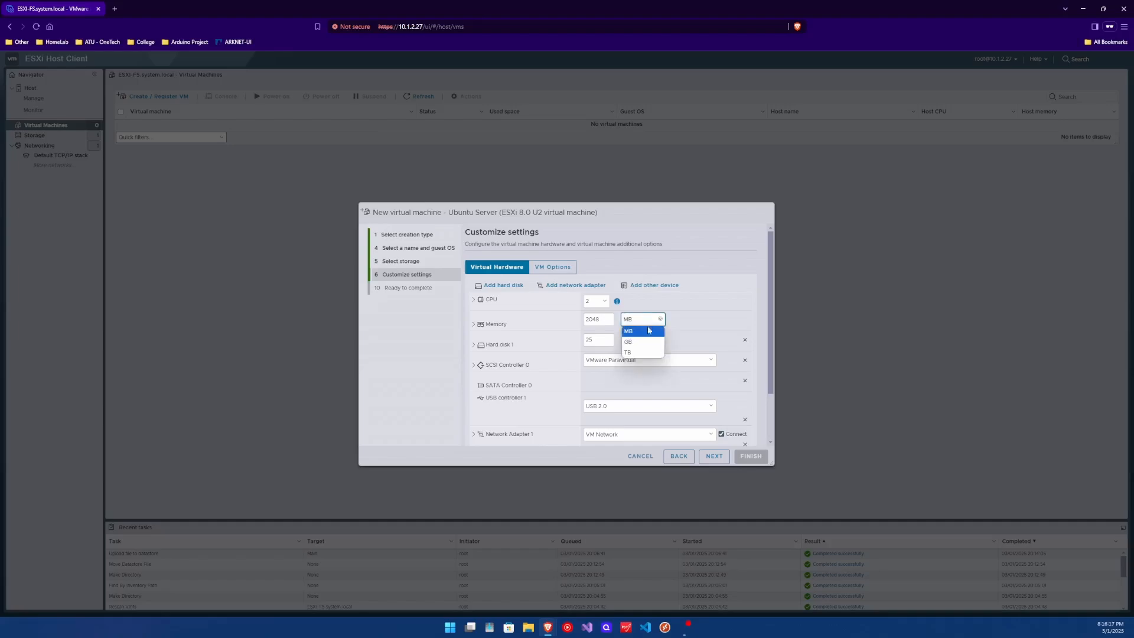
{"action": "left_click", "coordinate": [638, 341]}
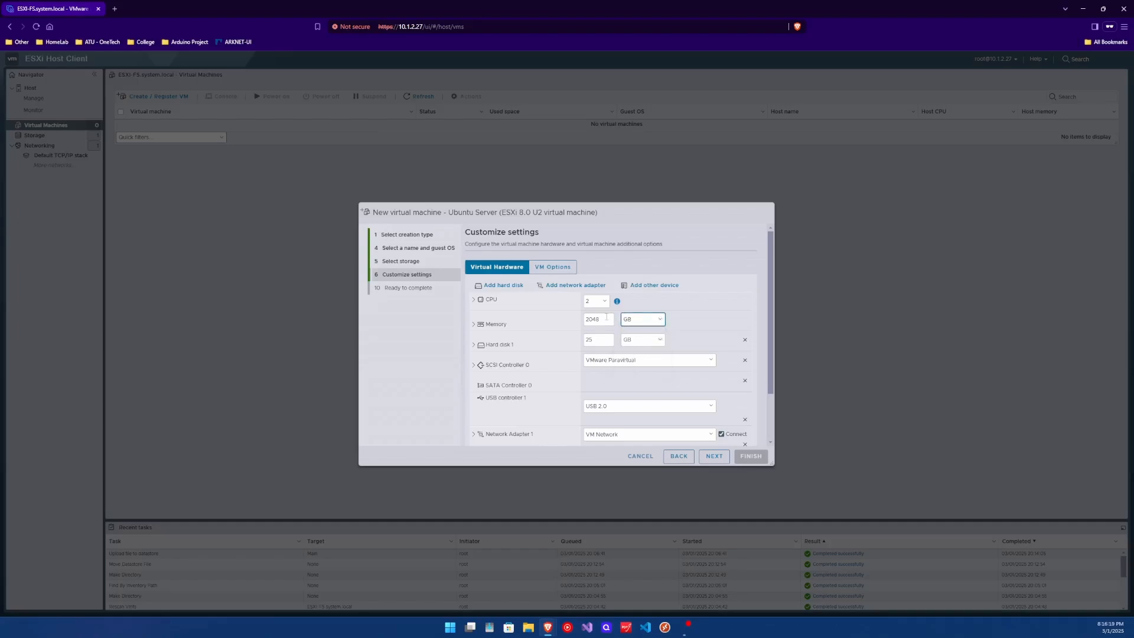
{"action": "double_click", "coordinate": [598, 319]}
{"action": "type", "text": "4"}
{"action": "left_click", "coordinate": [474, 325]}
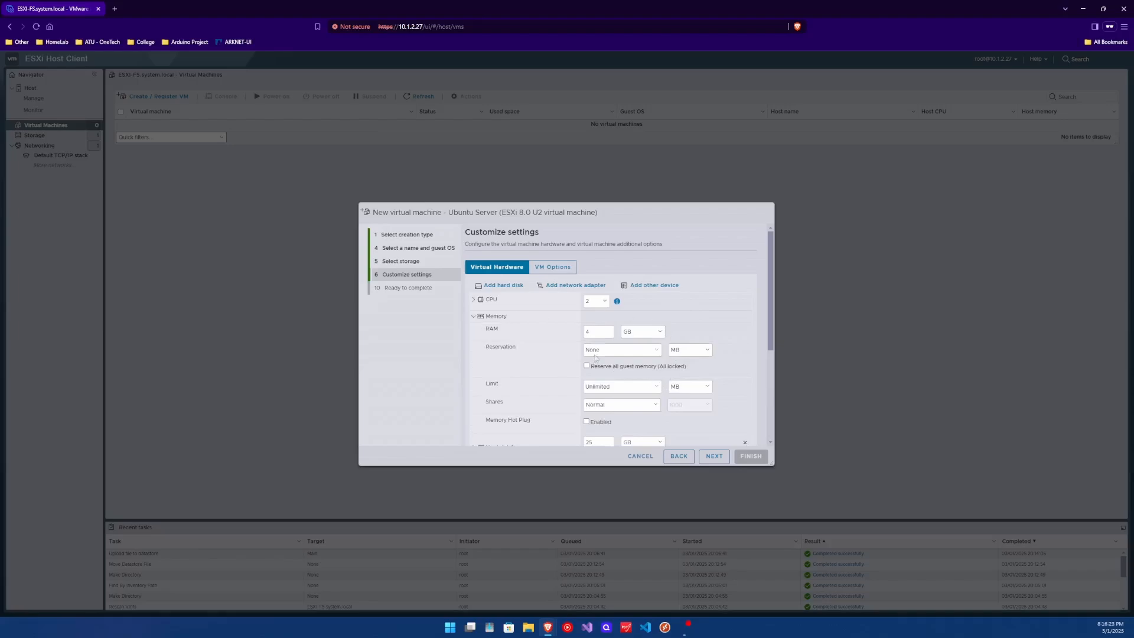
{"action": "scroll", "coordinate": [561, 341], "scroll_direction": "down", "scroll_amount": 1}
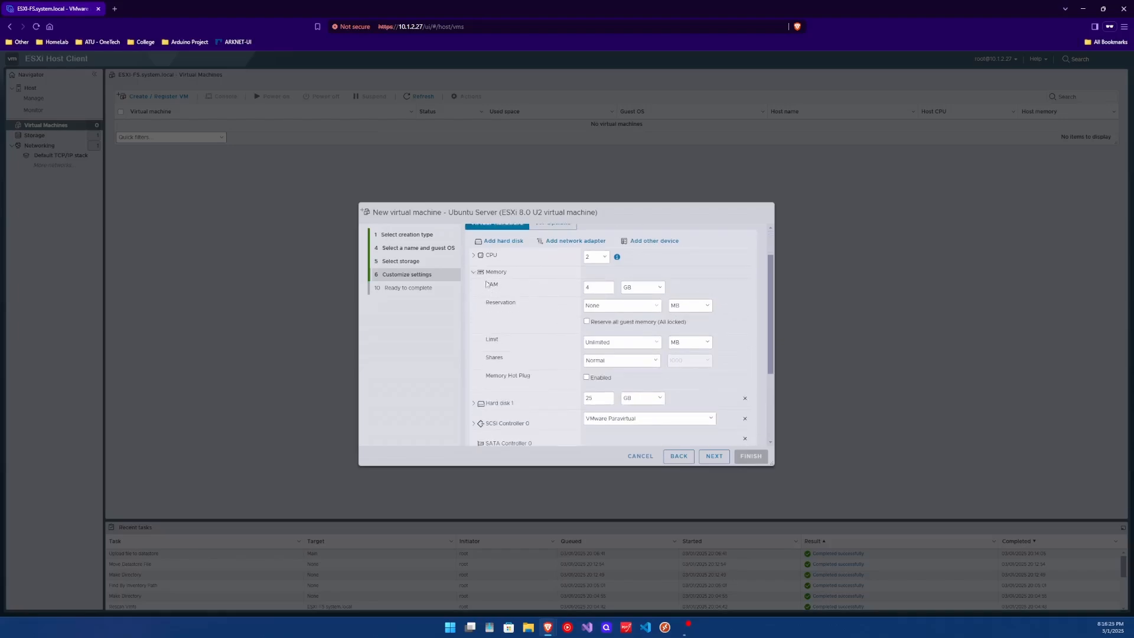
{"action": "left_click", "coordinate": [474, 271]}
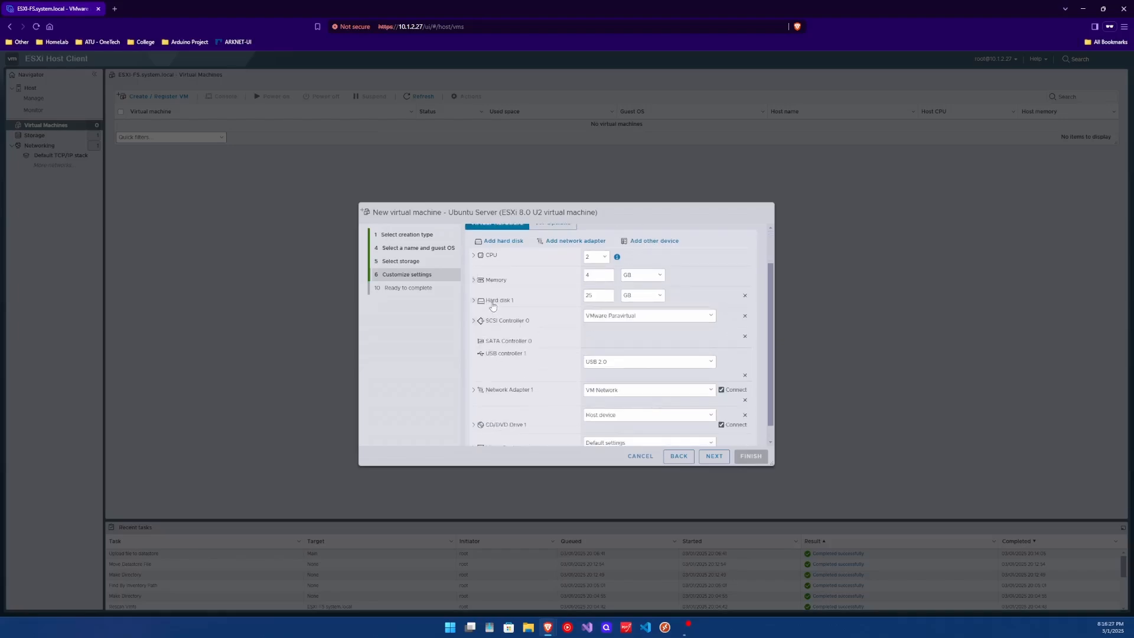
- Leave GB as the unit for both the memory and hard disk sizes
{"action": "left_click", "coordinate": [631, 278]}
{"action": "left_click", "coordinate": [649, 287]}
{"action": "left_click", "coordinate": [638, 276]}
{"action": "left_click", "coordinate": [648, 297]}
{"action": "left_click", "coordinate": [646, 276]}
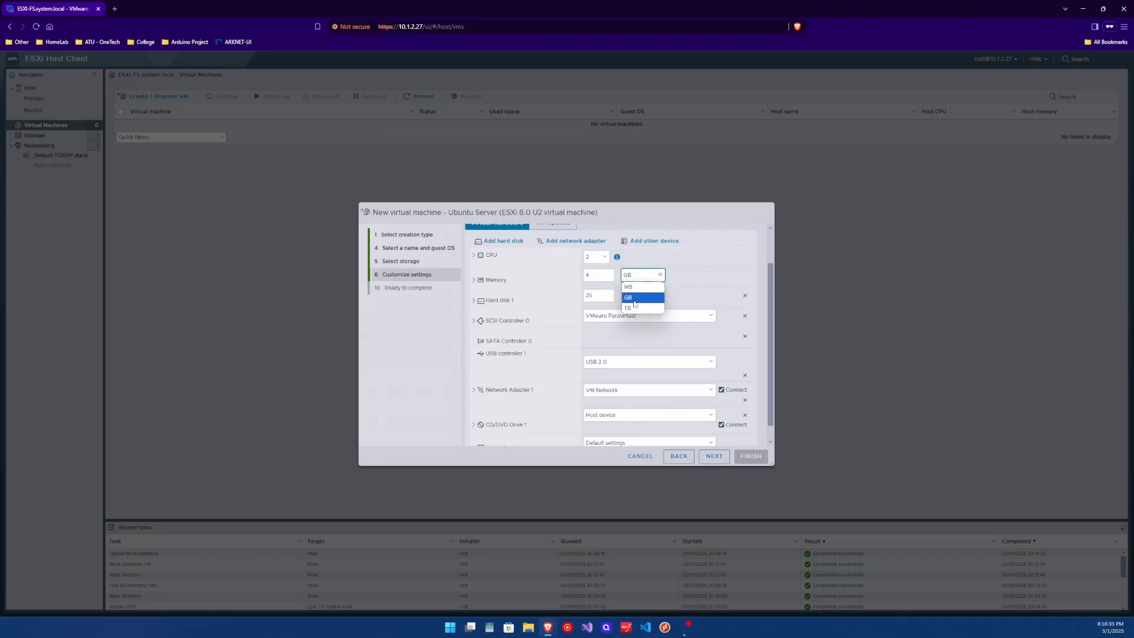
{"action": "left_click", "coordinate": [635, 302]}
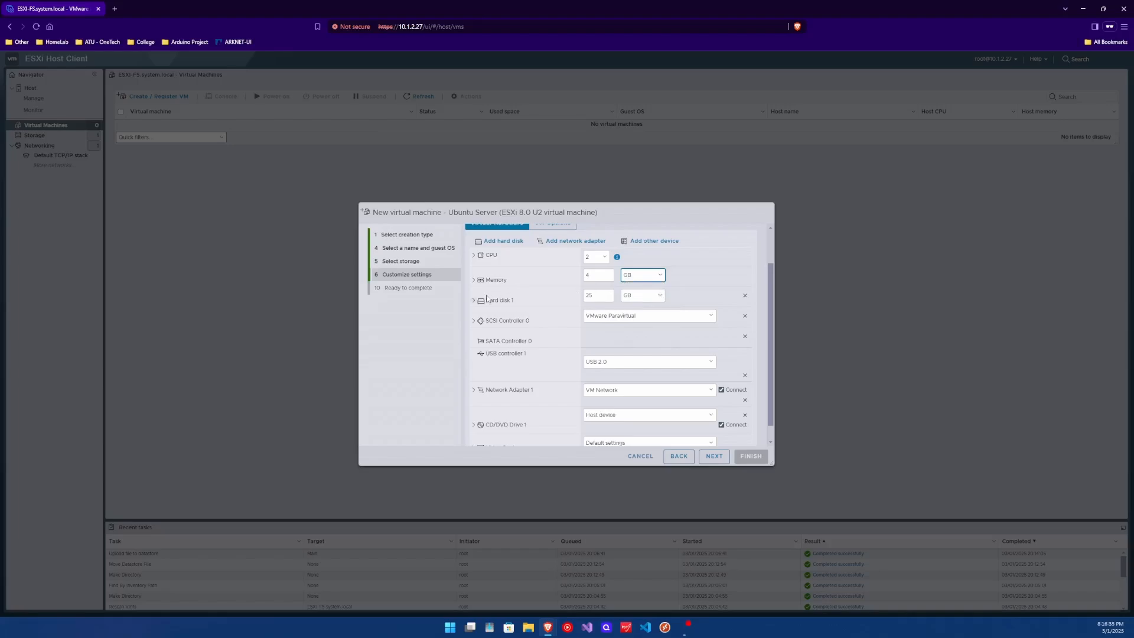
{"action": "left_click", "coordinate": [661, 296]}
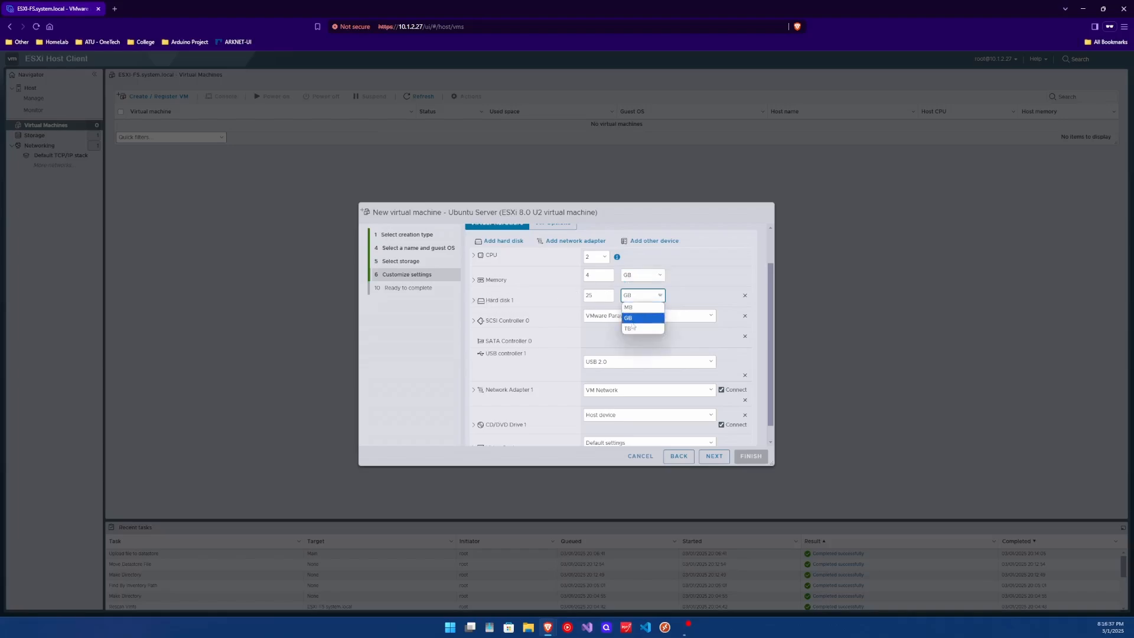
{"action": "left_click", "coordinate": [643, 318]}
- Expand the memory details and try an 8191 MB memory reservation
{"action": "left_click", "coordinate": [495, 281]}
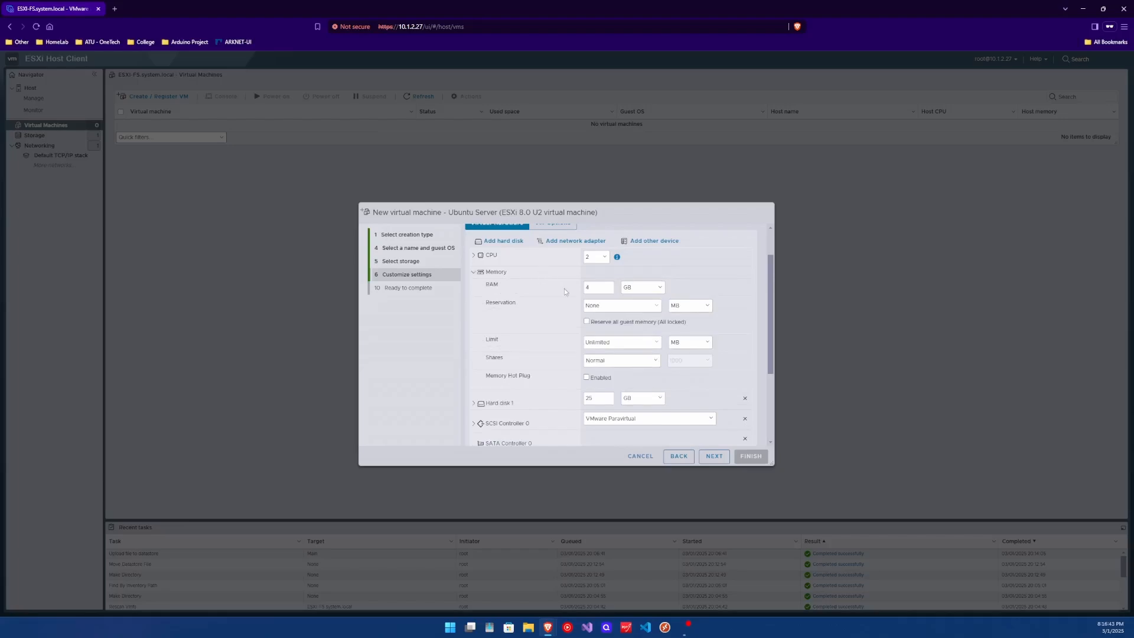
{"action": "left_click", "coordinate": [656, 305]}
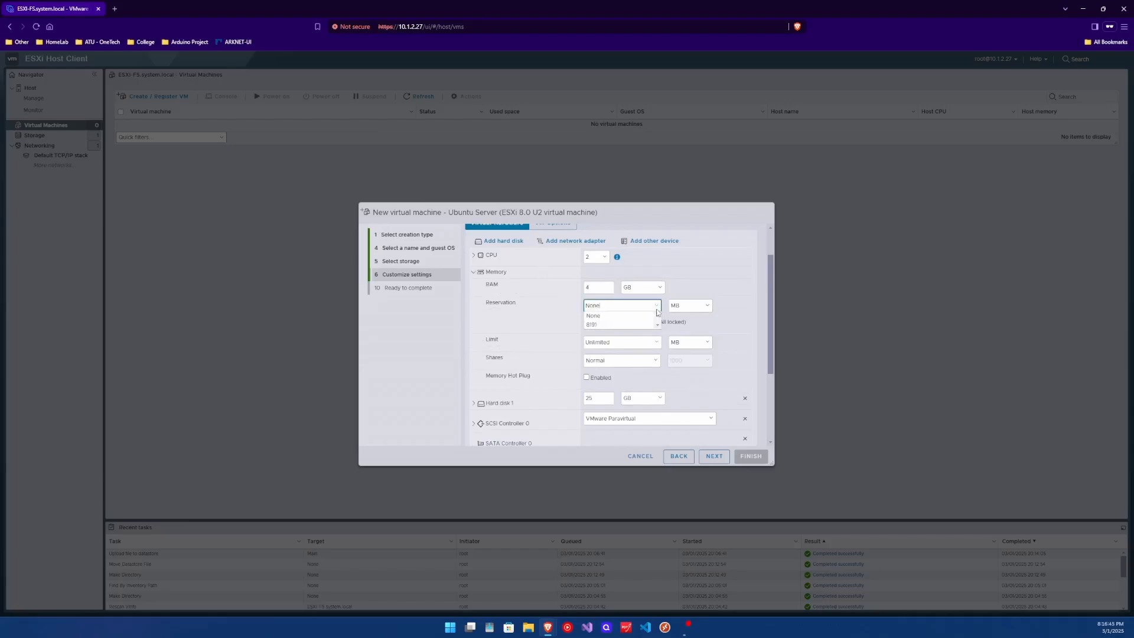
{"action": "left_click", "coordinate": [637, 324]}
{"action": "left_click", "coordinate": [689, 306]}
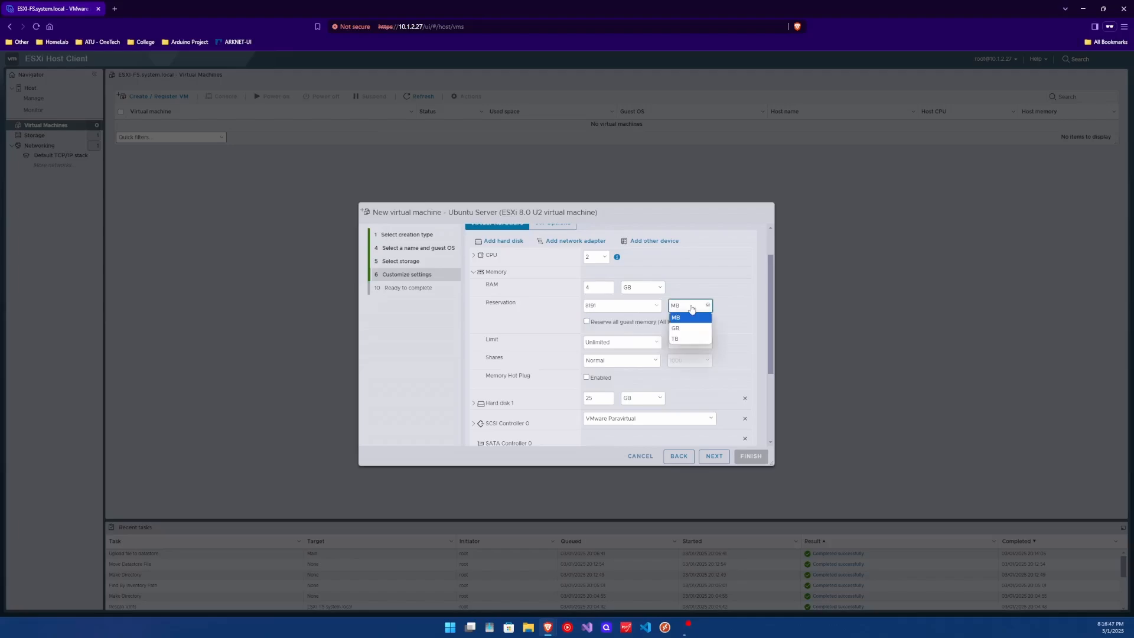
{"action": "left_click", "coordinate": [685, 314]}
{"action": "left_click", "coordinate": [656, 305]}
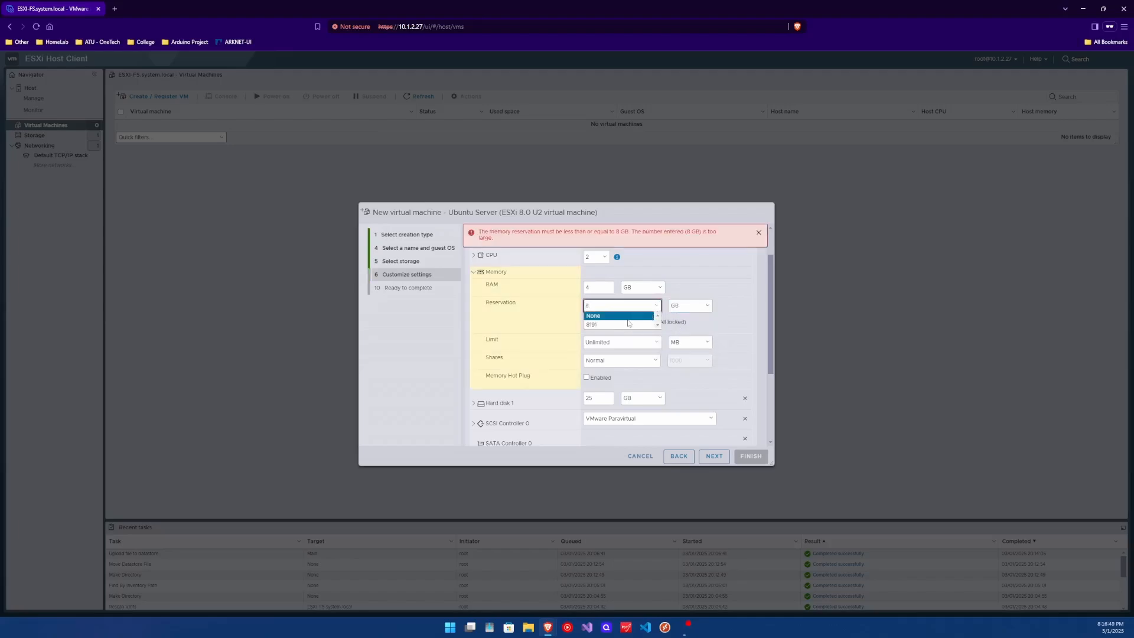
{"action": "left_click", "coordinate": [656, 313]}
{"action": "left_click", "coordinate": [650, 306]}
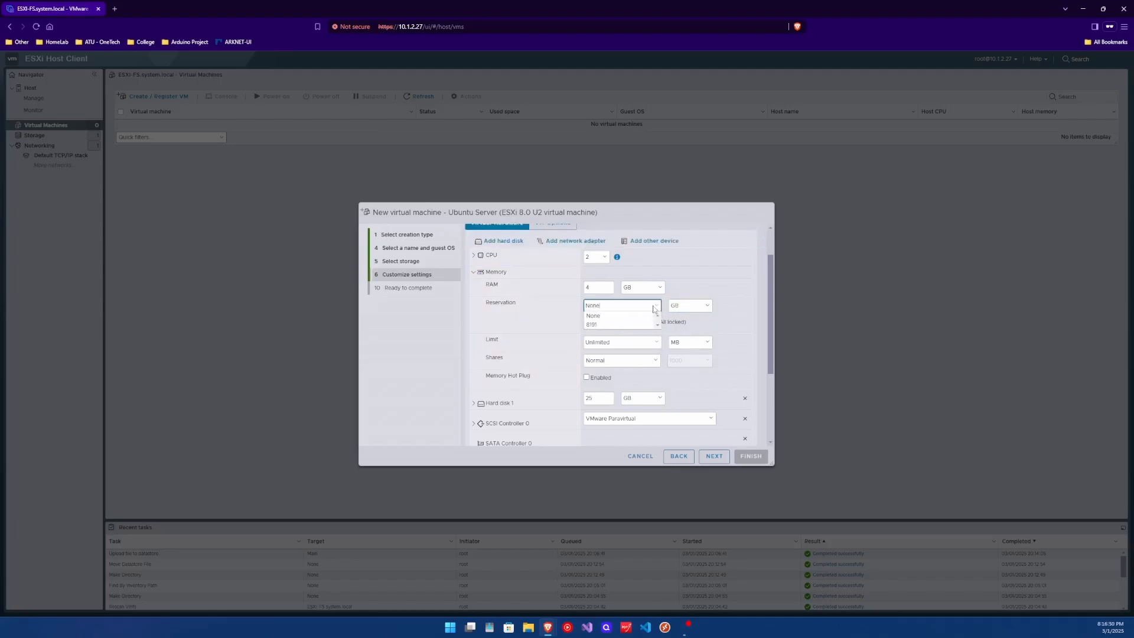
{"action": "left_click", "coordinate": [592, 324]}
{"action": "left_click", "coordinate": [673, 307]}
{"action": "left_click", "coordinate": [676, 316]}
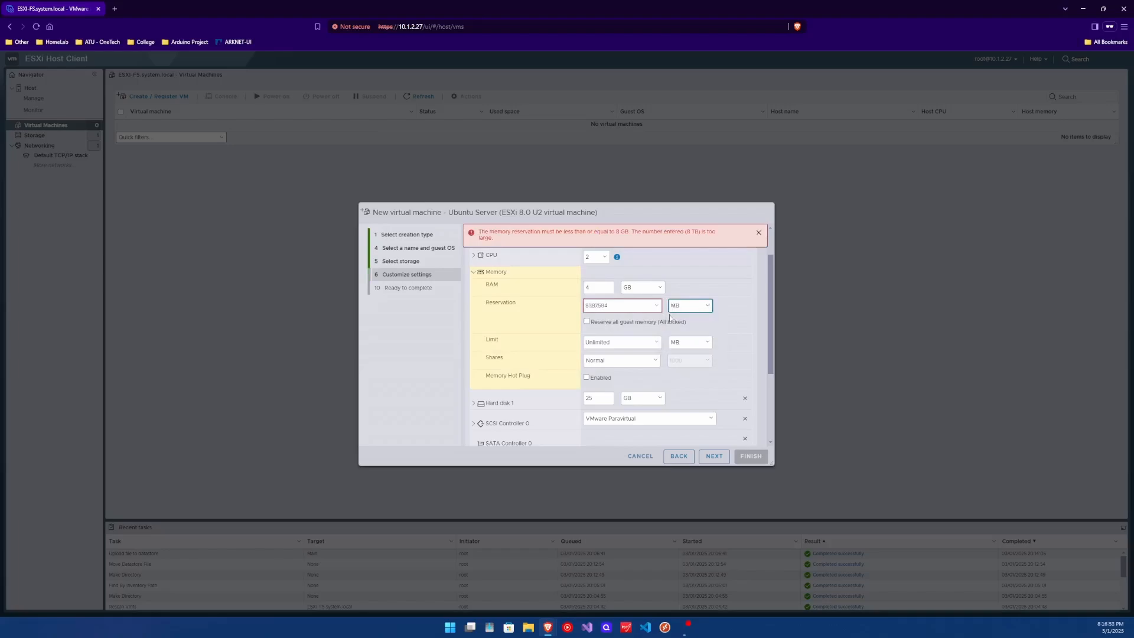
- Return the memory reservation to None and keep memory shares at Normal
{"action": "left_click", "coordinate": [658, 307]}
{"action": "left_click", "coordinate": [608, 318]}
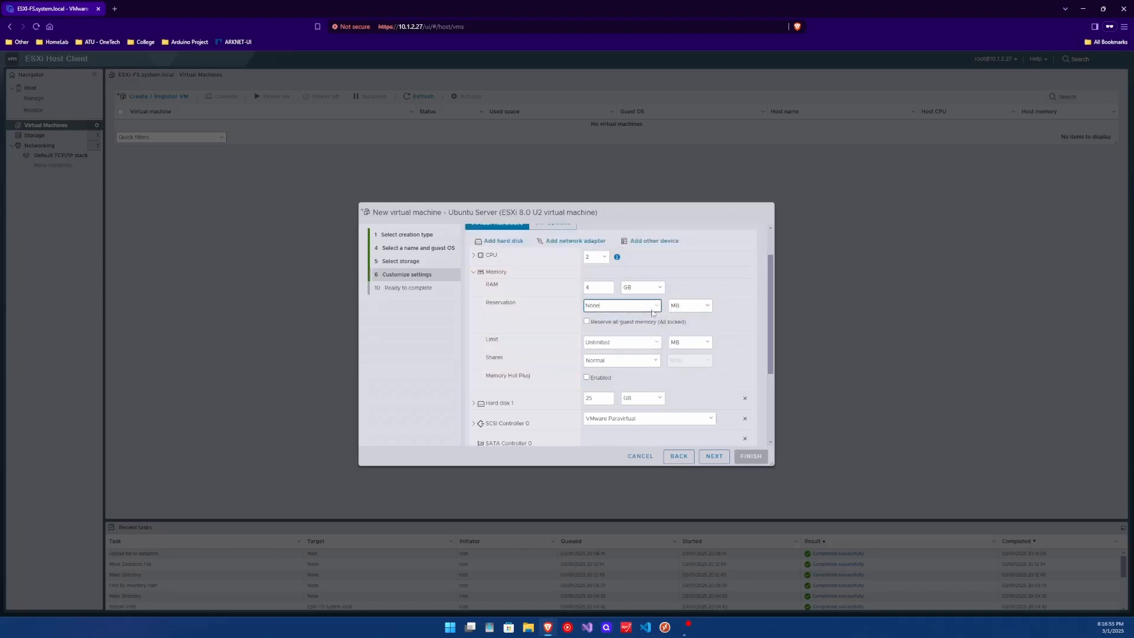
{"action": "left_click", "coordinate": [654, 305]}
{"action": "left_click", "coordinate": [620, 325]}
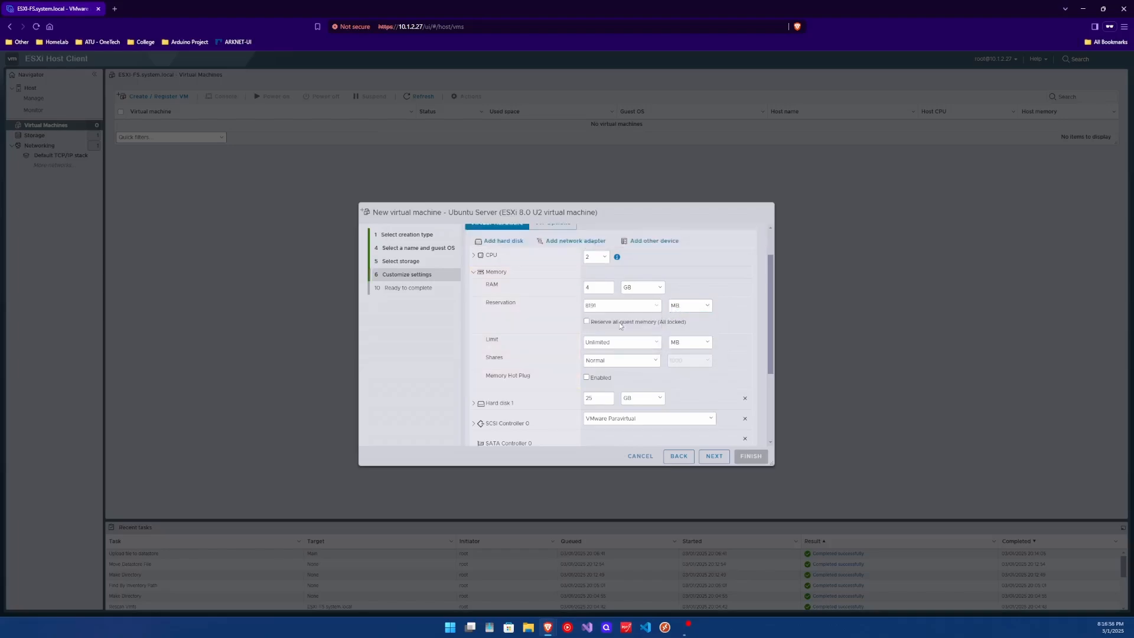
{"action": "left_click", "coordinate": [657, 307]}
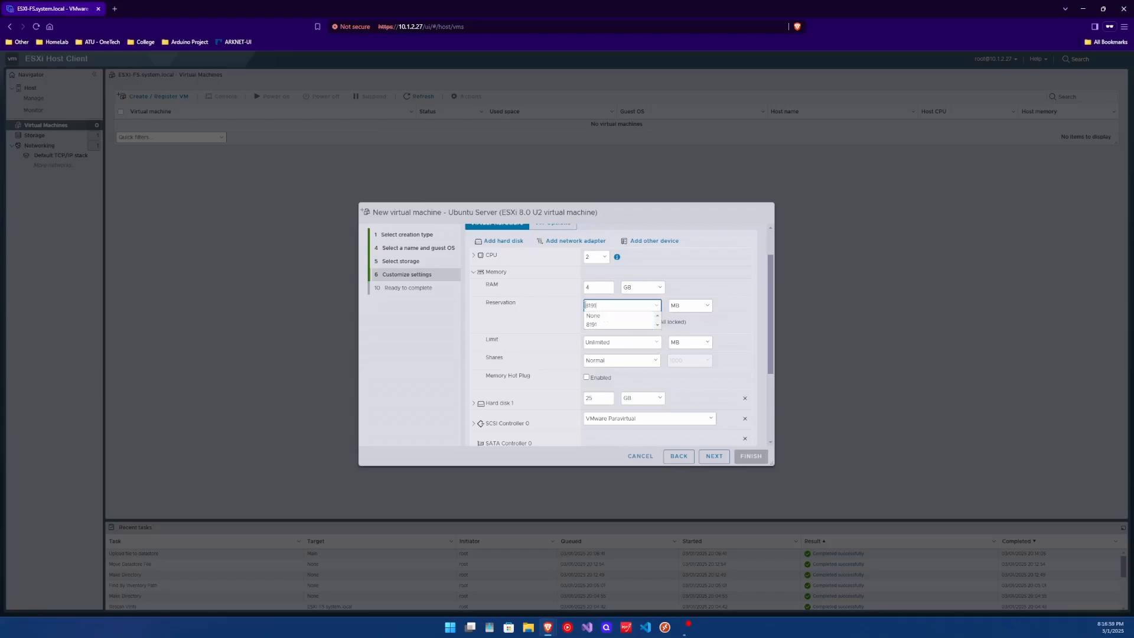
{"action": "left_click", "coordinate": [603, 316]}
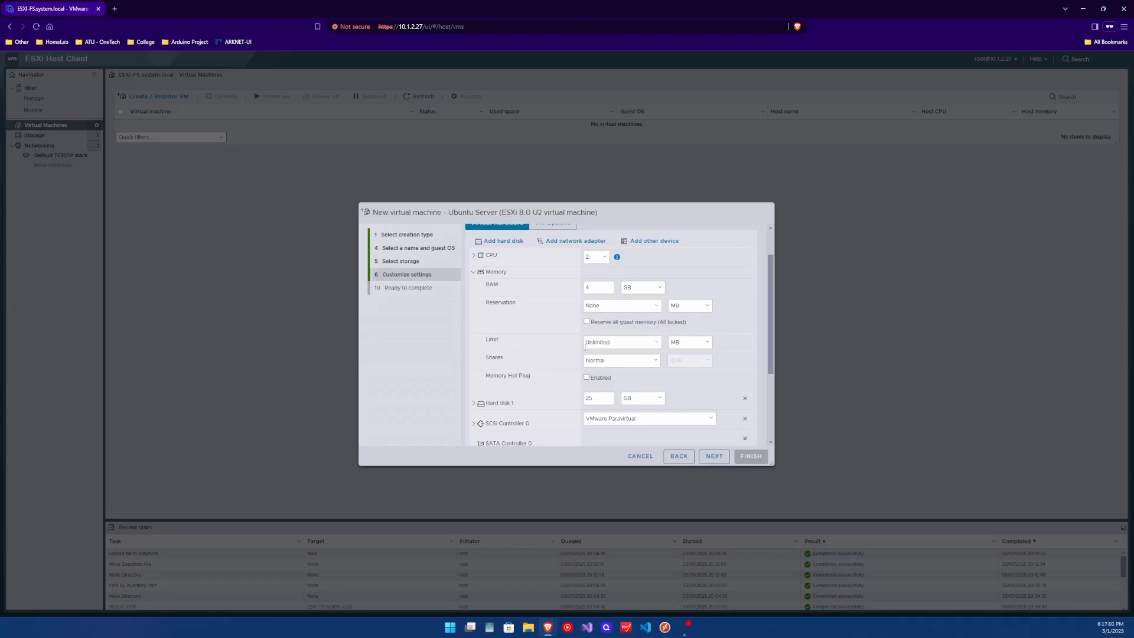
{"action": "left_click", "coordinate": [592, 368]}
{"action": "left_click", "coordinate": [592, 366]}
- Expand Hard disk 1 and change its size from 25 GB to 50 GB
{"action": "left_click", "coordinate": [474, 271]}
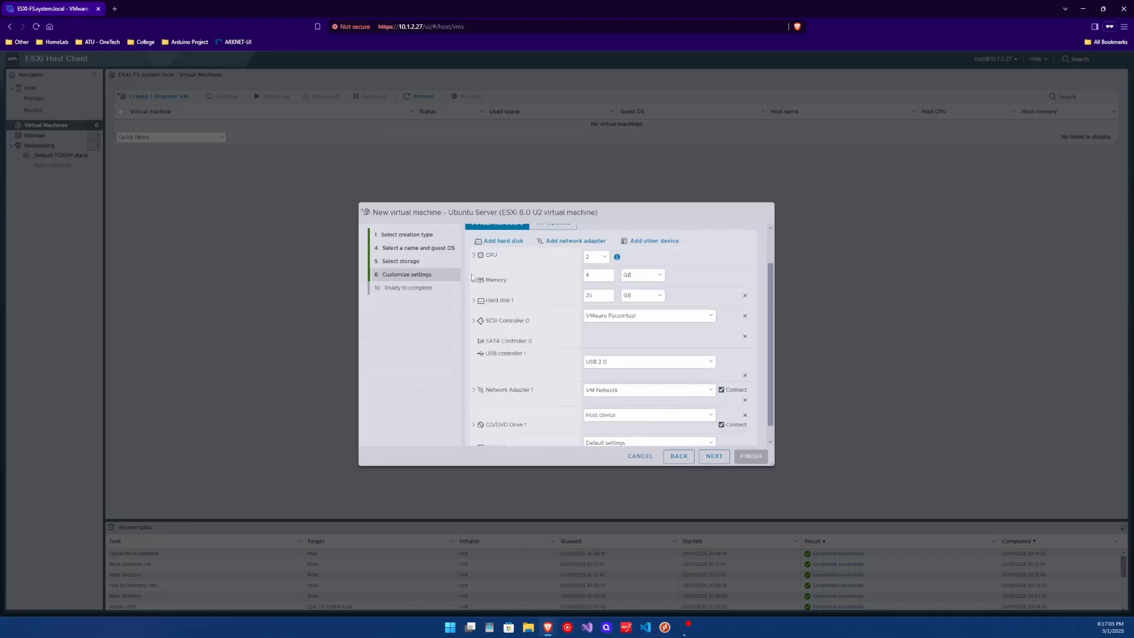
{"action": "left_click", "coordinate": [478, 301]}
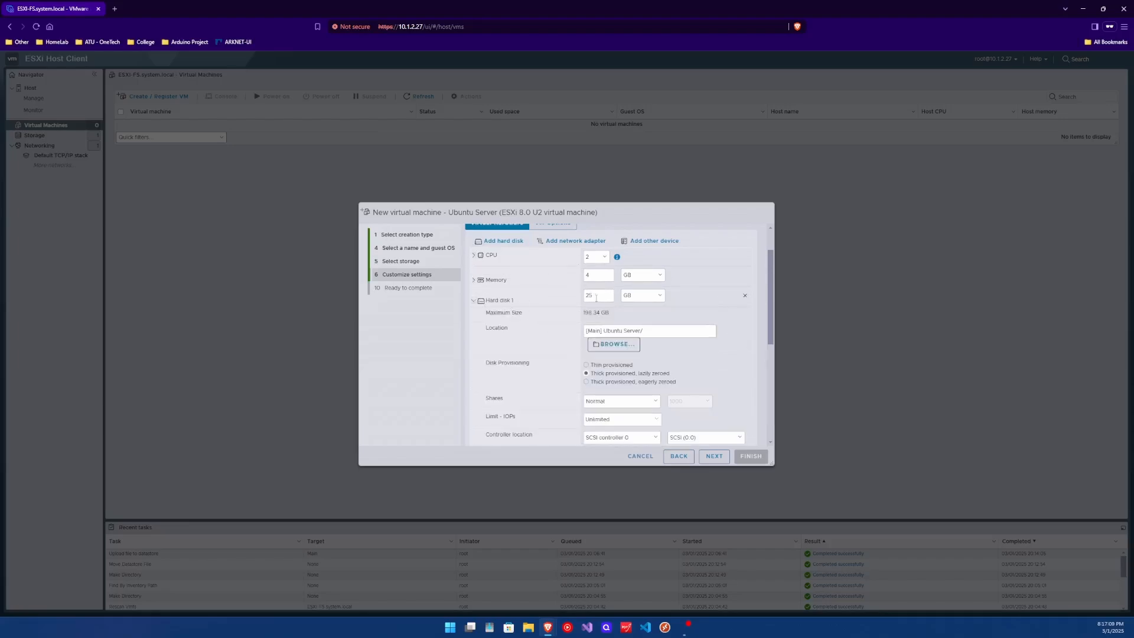
{"action": "double_click", "coordinate": [589, 295]}
{"action": "scroll", "coordinate": [637, 367], "scroll_direction": "down", "scroll_amount": 1}
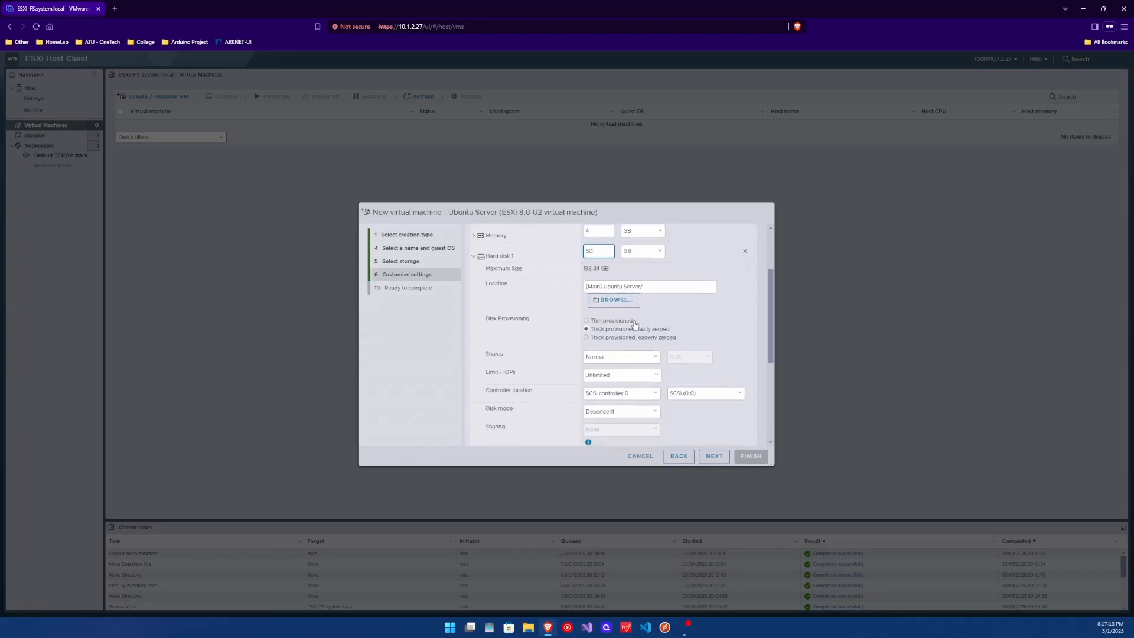
{"action": "scroll", "coordinate": [636, 334], "scroll_direction": "up", "scroll_amount": 1}
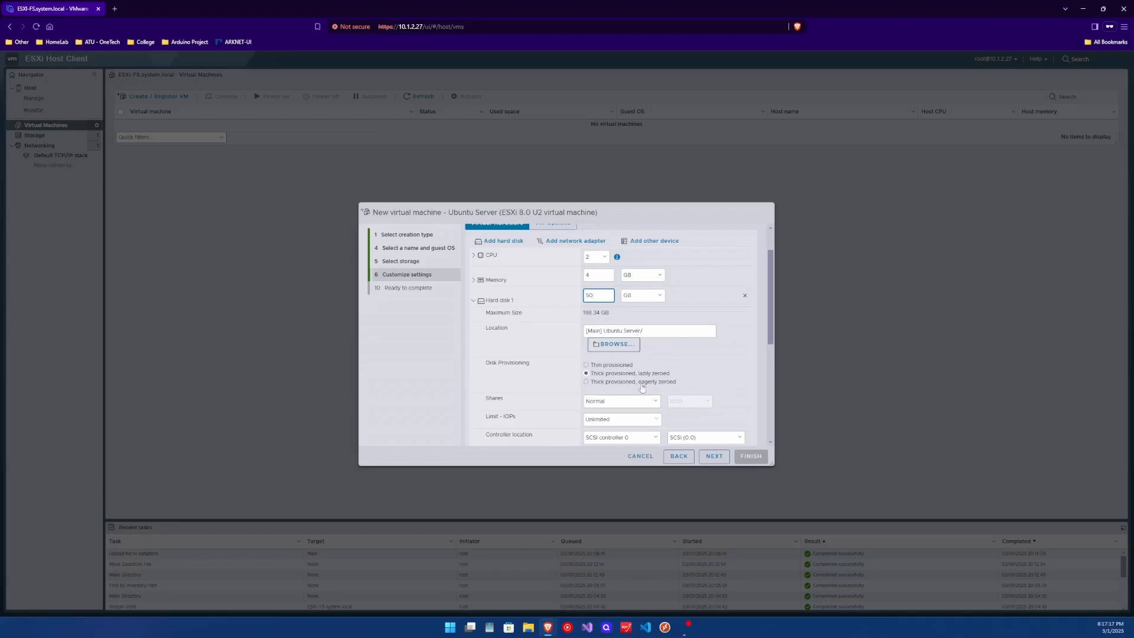
- Try thin provisioning, then return the disk to thick provisioned, lazily zeroed
{"action": "left_click", "coordinate": [626, 367]}
{"action": "left_click_drag", "start_coordinate": [599, 312], "coordinate": [581, 314]}
{"action": "scroll", "coordinate": [627, 322], "scroll_direction": "down", "scroll_amount": 1}
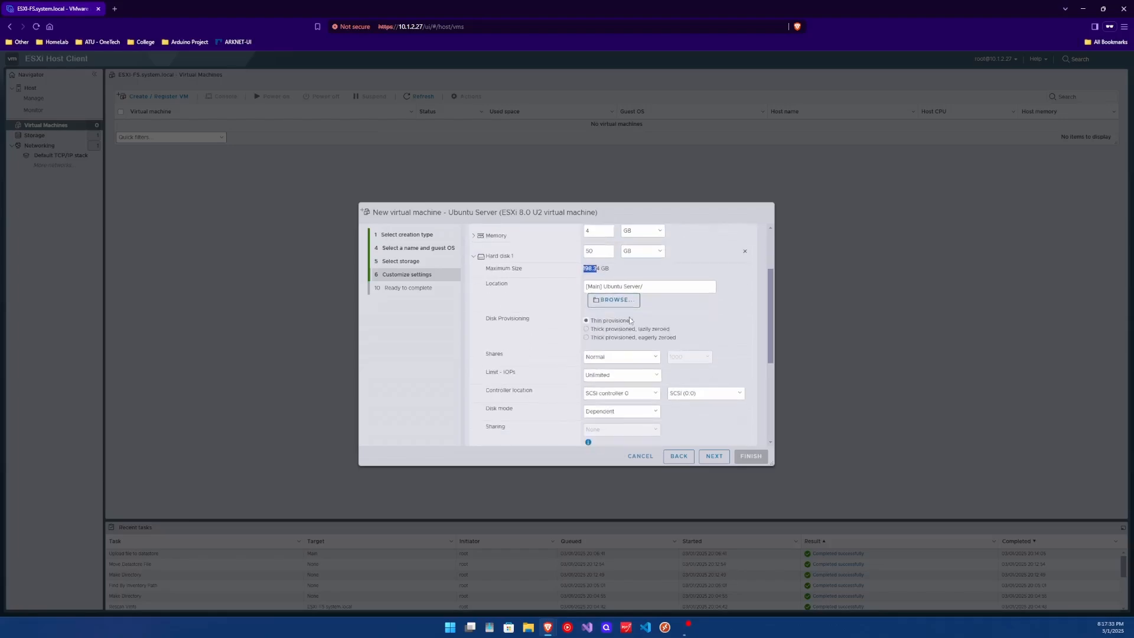
{"action": "scroll", "coordinate": [650, 325], "scroll_direction": "up", "scroll_amount": 1}
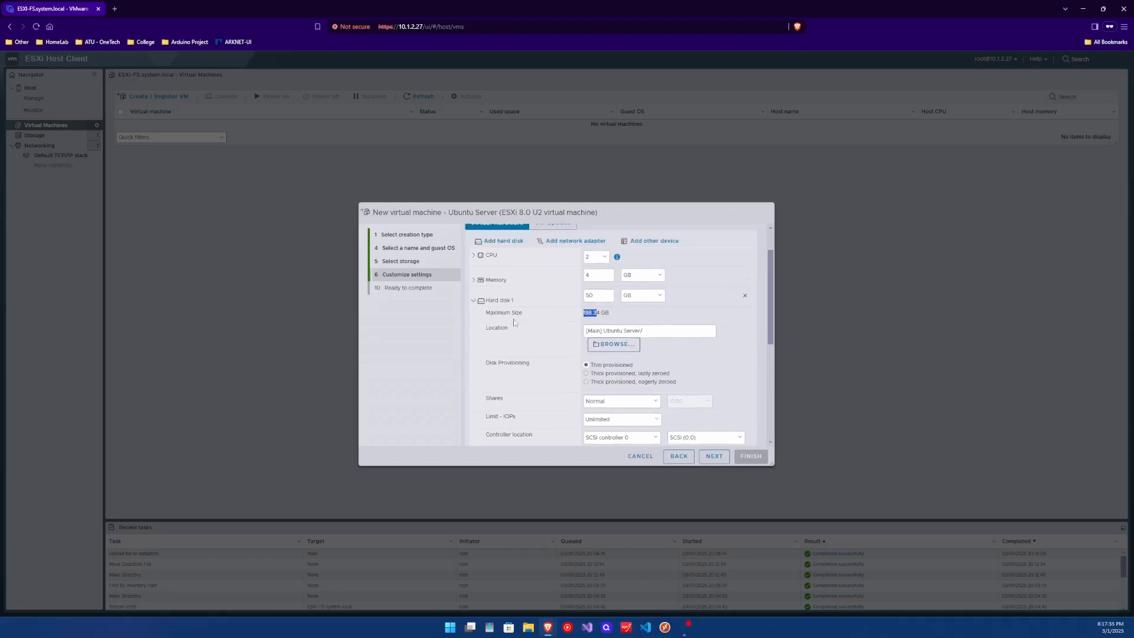
{"action": "left_click", "coordinate": [587, 376]}
{"action": "scroll", "coordinate": [587, 375], "scroll_direction": "down", "scroll_amount": 1}
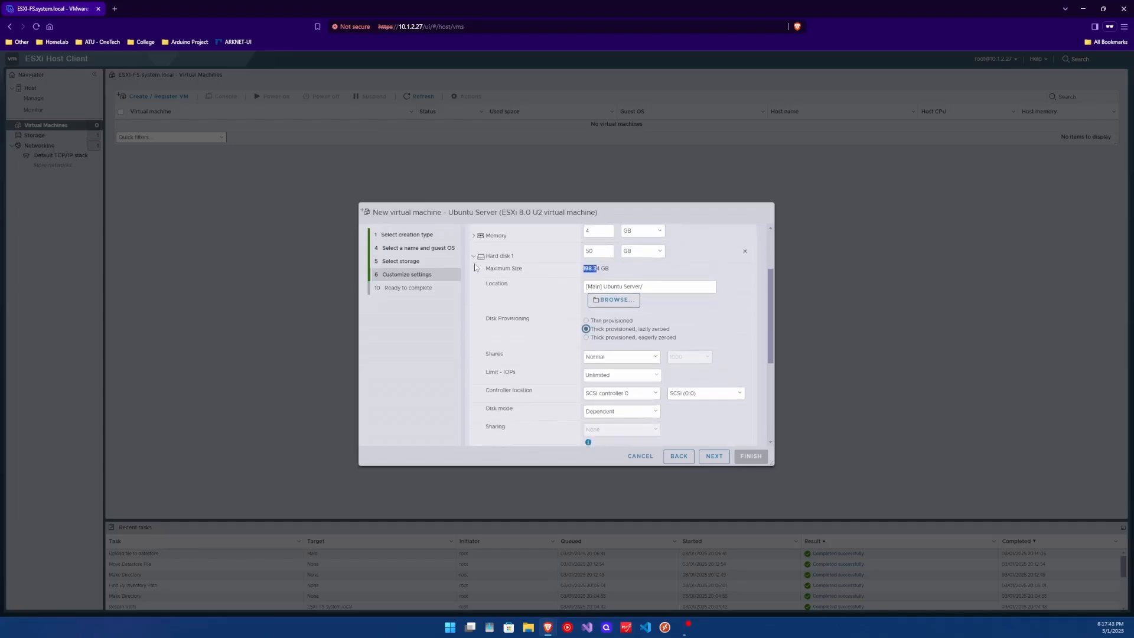
{"action": "scroll", "coordinate": [475, 267], "scroll_direction": "down", "scroll_amount": 1}
{"action": "scroll", "coordinate": [472, 254], "scroll_direction": "up", "scroll_amount": 1}
- Collapse Hard disk 1 and show the SCSI Controller 0 type choices
{"action": "left_click", "coordinate": [474, 256]}
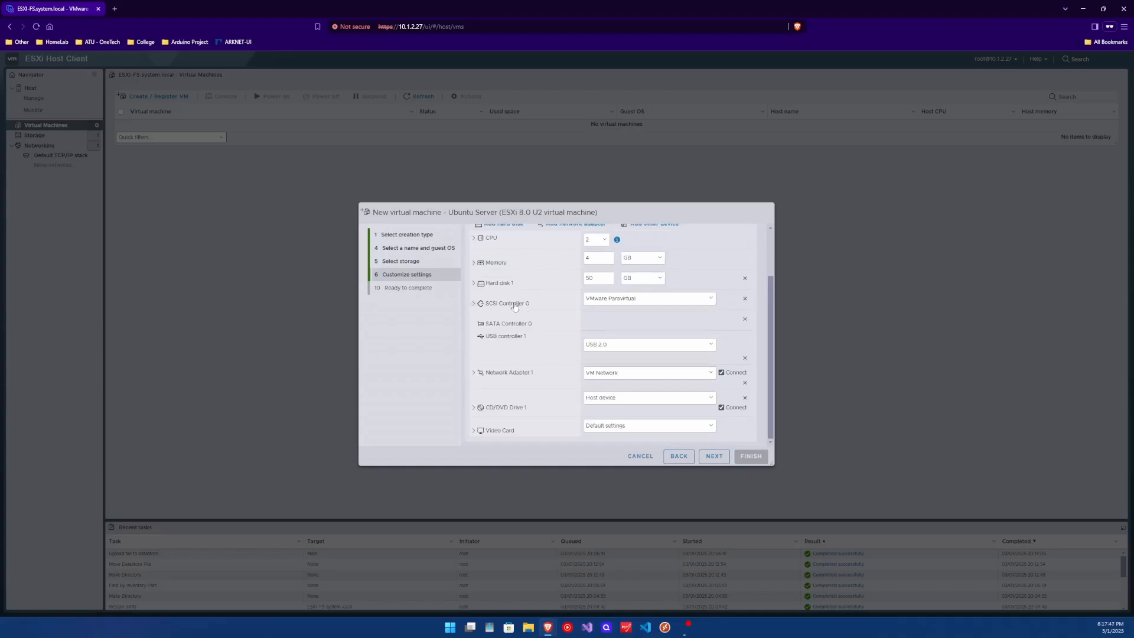
{"action": "left_click", "coordinate": [605, 299]}
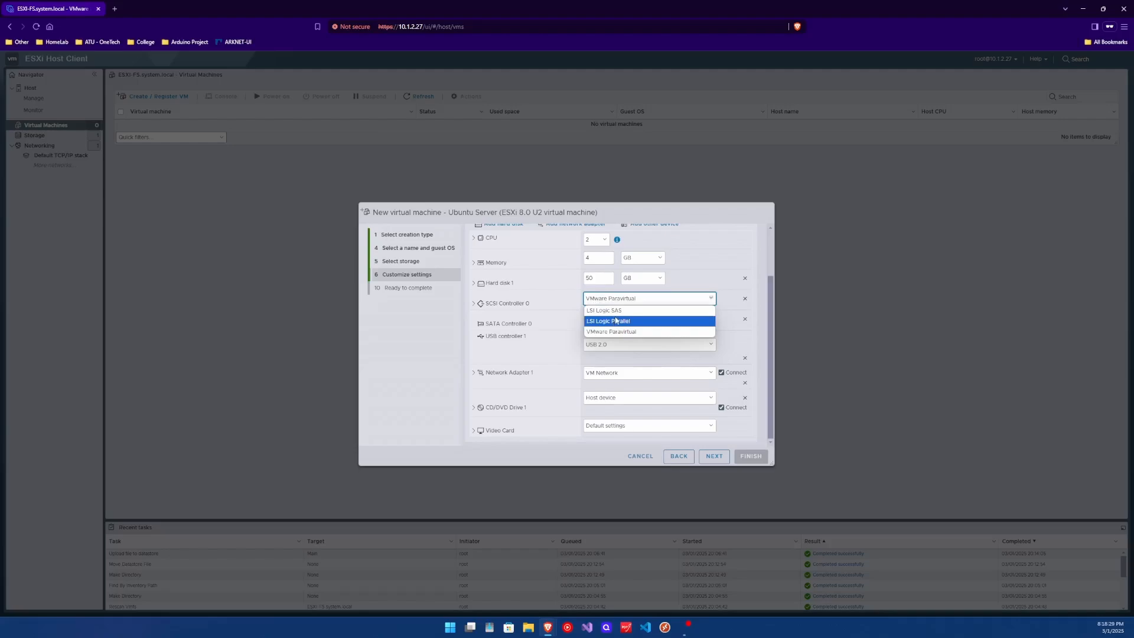
- Set SCSI Controller 0 to LSI Logic SAS, keeping USB 2.0 and the adapter on VM Network
{"action": "left_click", "coordinate": [614, 310]}
{"action": "left_click", "coordinate": [474, 304]}
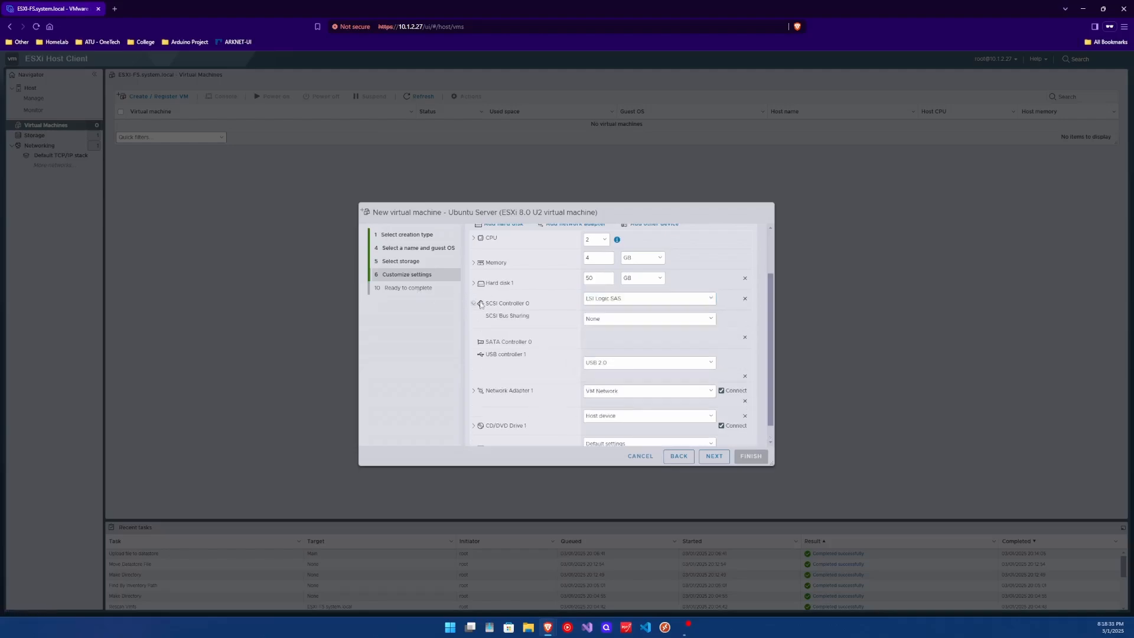
{"action": "left_click", "coordinate": [474, 303]}
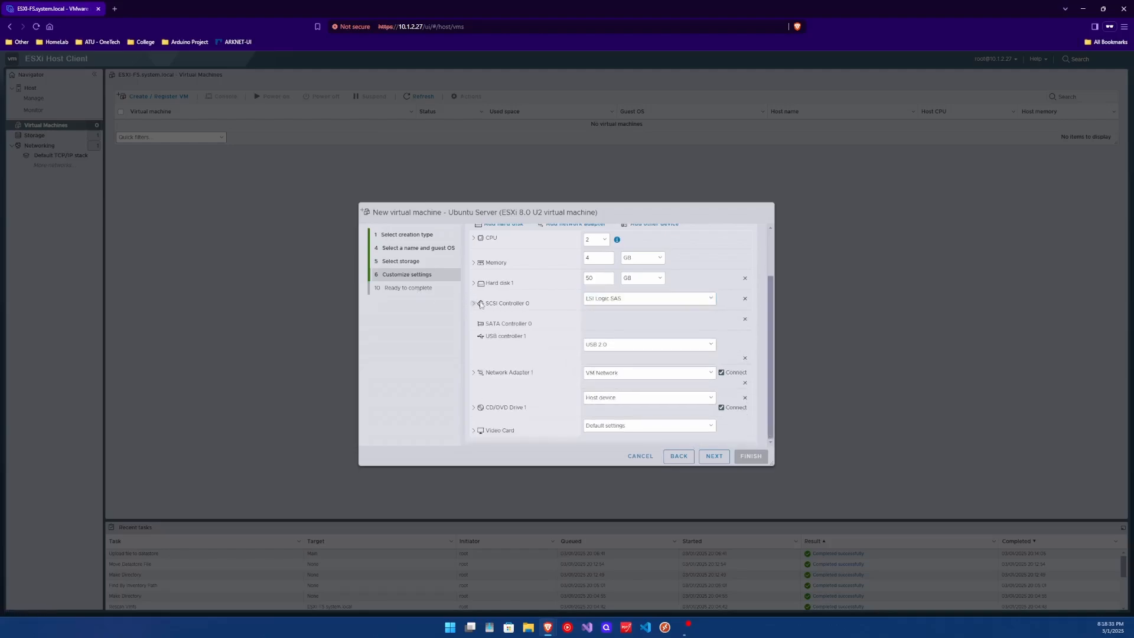
{"action": "left_click", "coordinate": [595, 345]}
{"action": "left_click", "coordinate": [596, 356]}
{"action": "left_click", "coordinate": [595, 374]}
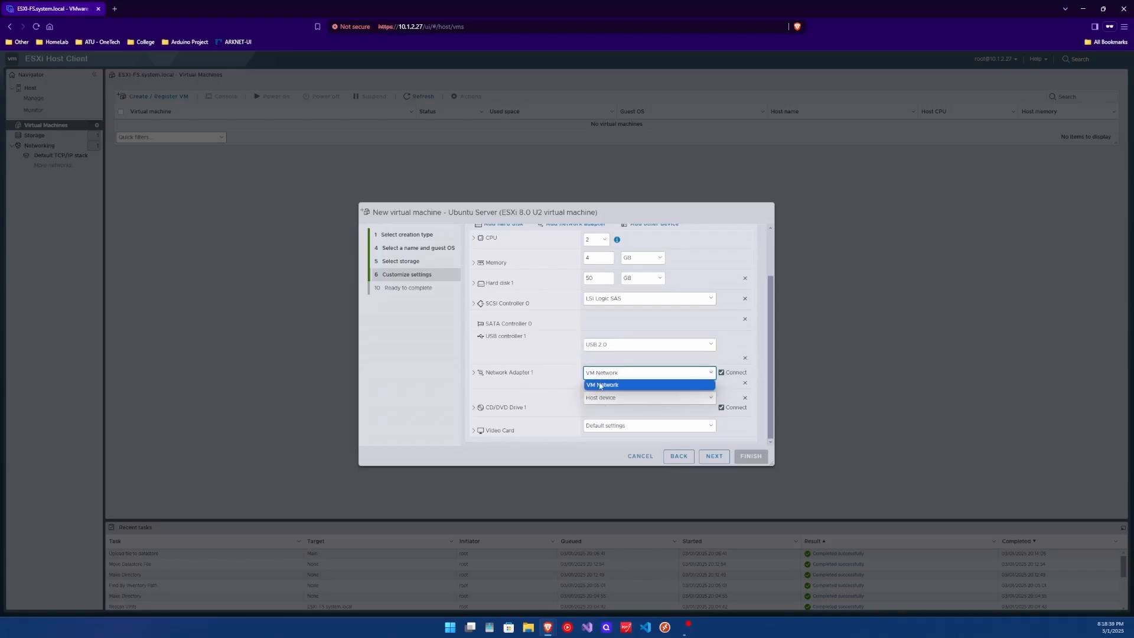
{"action": "left_click", "coordinate": [603, 382]}
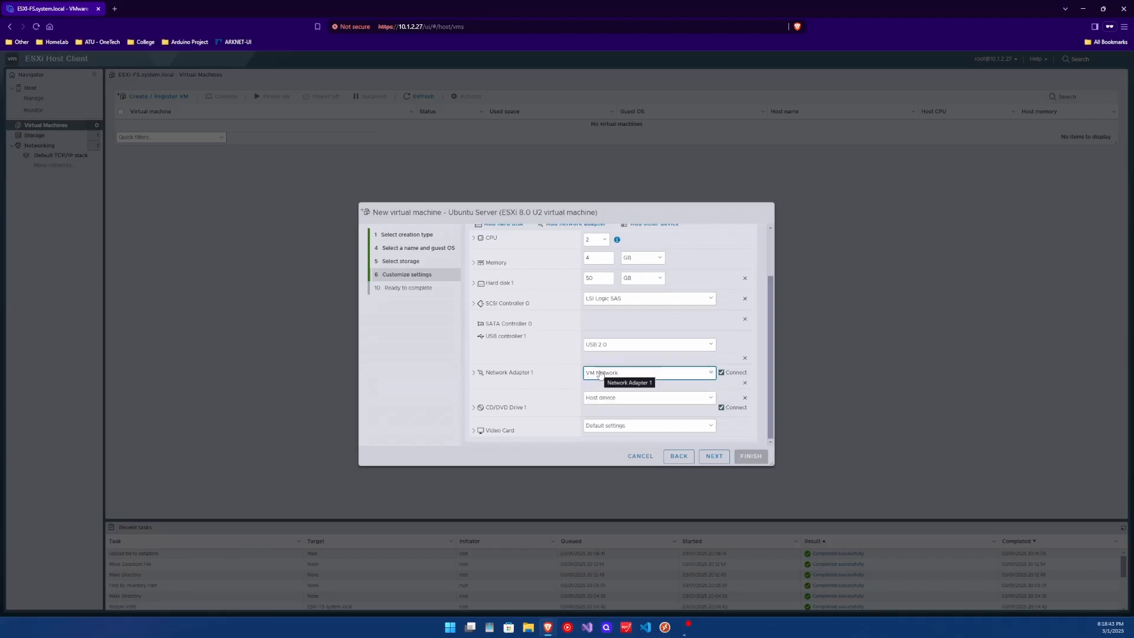
{"action": "left_click", "coordinate": [592, 373]}
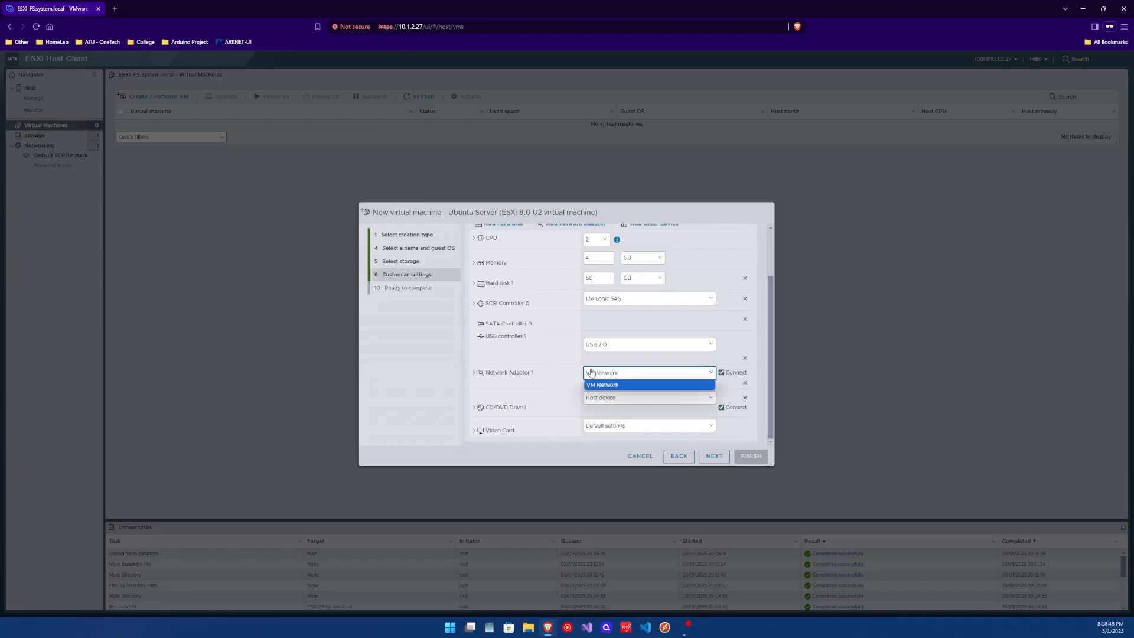
{"action": "left_click", "coordinate": [592, 377]}
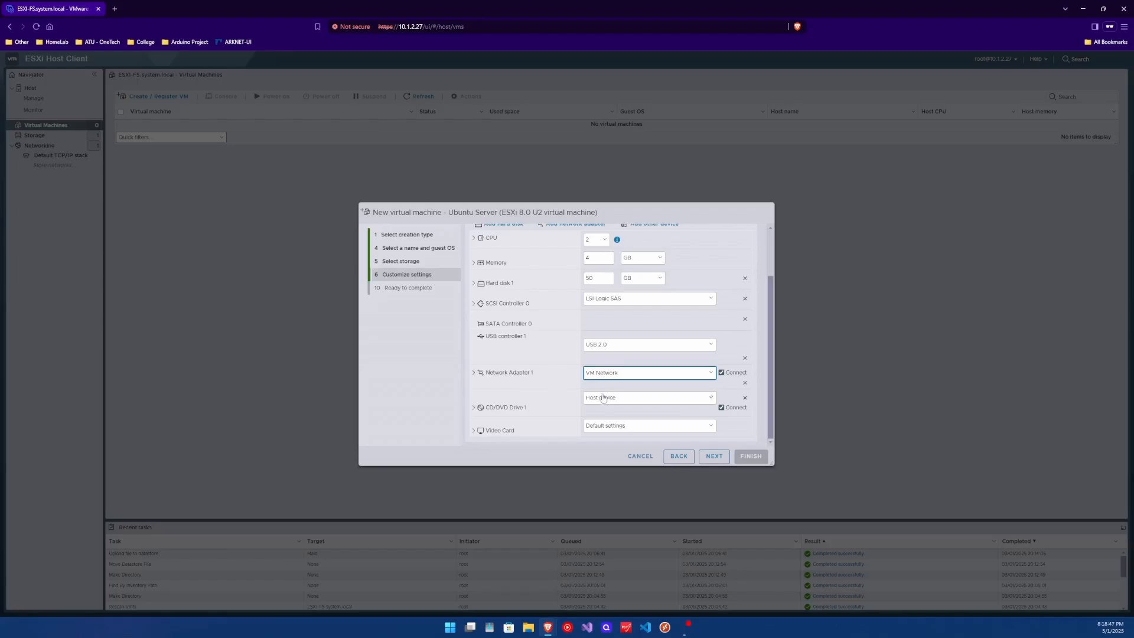
{"action": "left_click", "coordinate": [603, 398]}
- Mount ubuntu-24.04.1-live-server-amd64.iso from Main > ISO > Linux on CD/DVD Drive 1
{"action": "left_click", "coordinate": [603, 397]}
{"action": "left_click", "coordinate": [595, 419]}
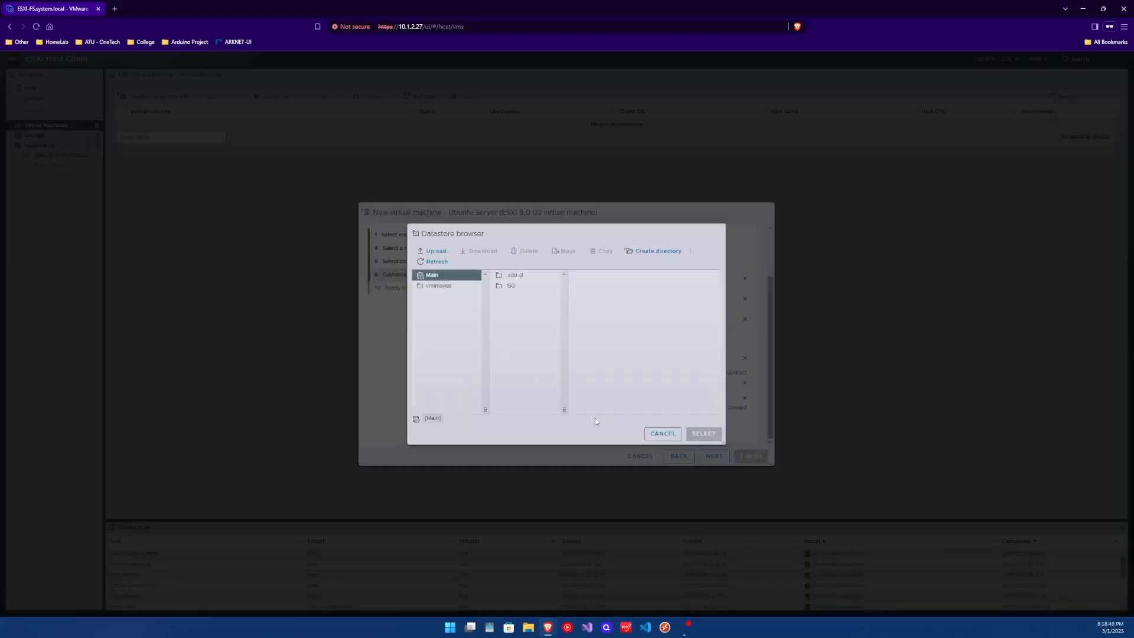
{"action": "left_click", "coordinate": [663, 433]}
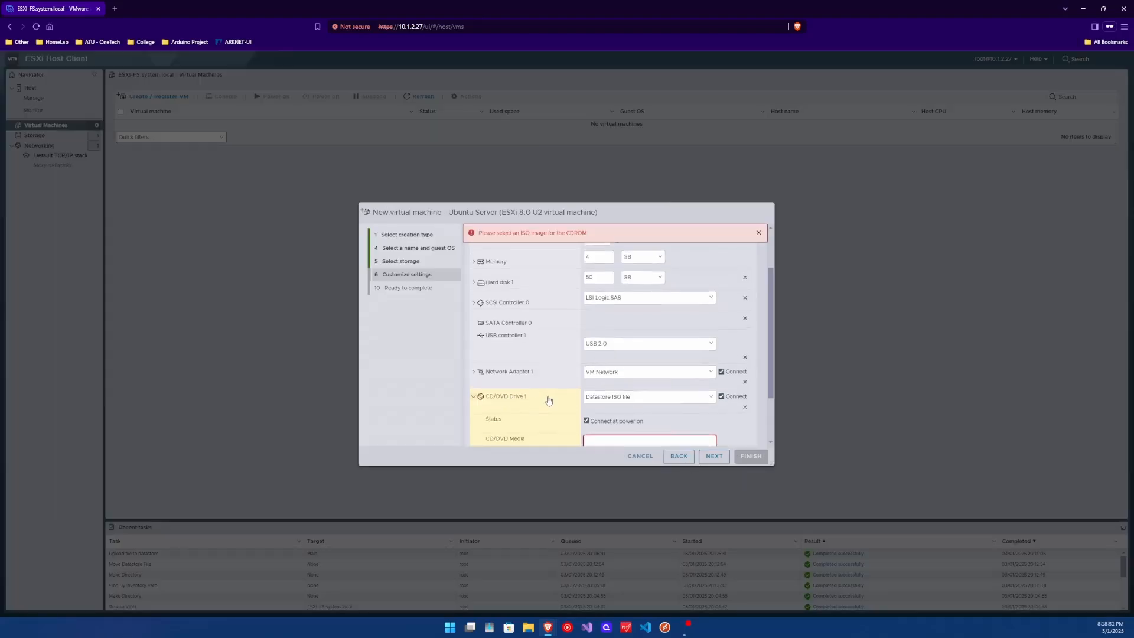
{"action": "scroll", "coordinate": [548, 400], "scroll_direction": "down", "scroll_amount": 2}
{"action": "scroll", "coordinate": [593, 393], "scroll_direction": "down", "scroll_amount": 1}
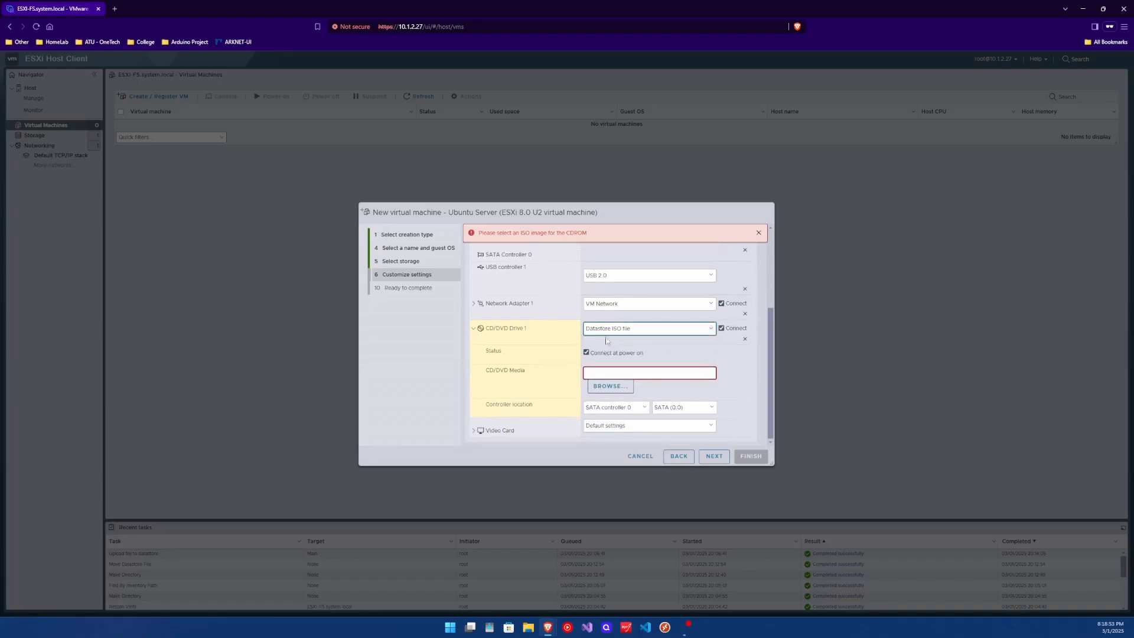
{"action": "left_click", "coordinate": [605, 331]}
{"action": "left_click", "coordinate": [602, 342]}
{"action": "left_click", "coordinate": [601, 350]}
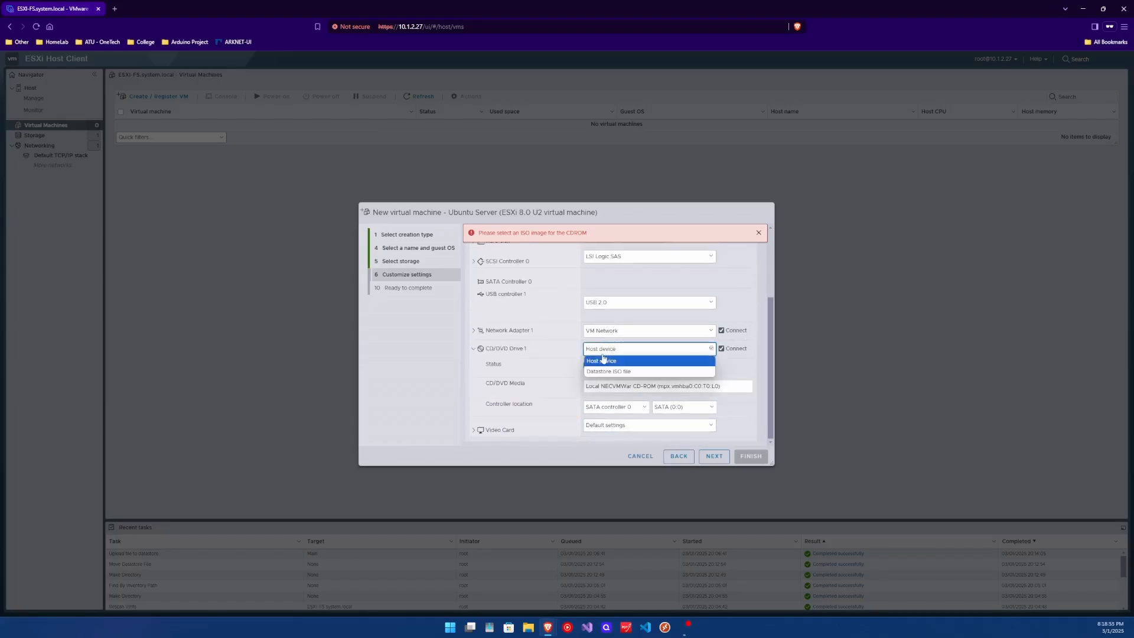
{"action": "left_click", "coordinate": [609, 371]}
{"action": "left_click", "coordinate": [515, 288]}
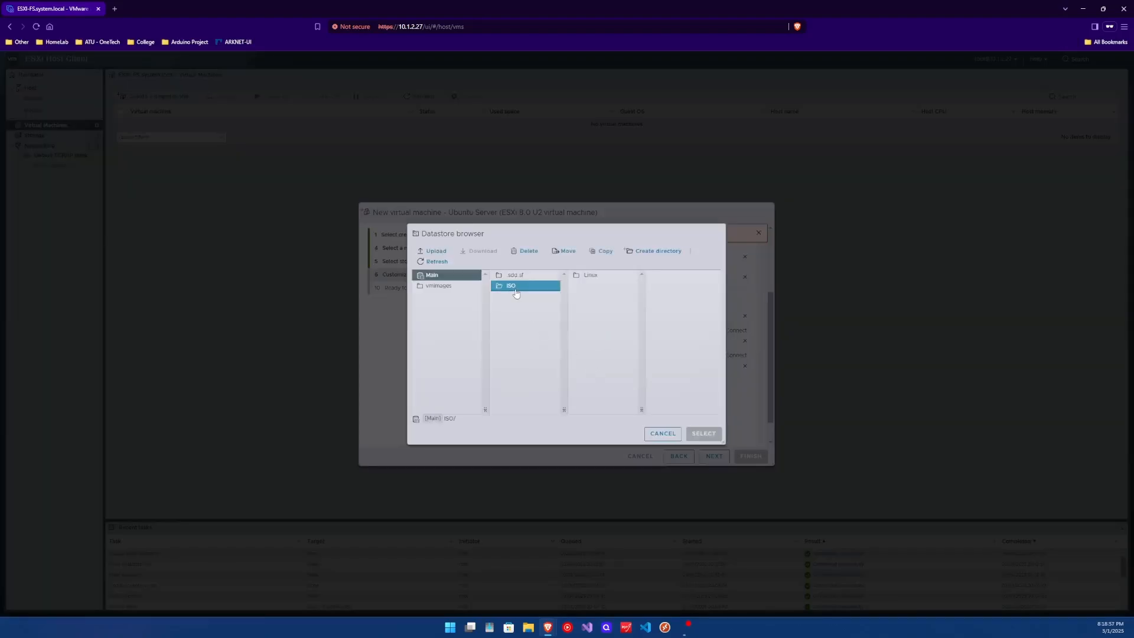
{"action": "left_click", "coordinate": [590, 275]}
{"action": "left_click", "coordinate": [670, 275]}
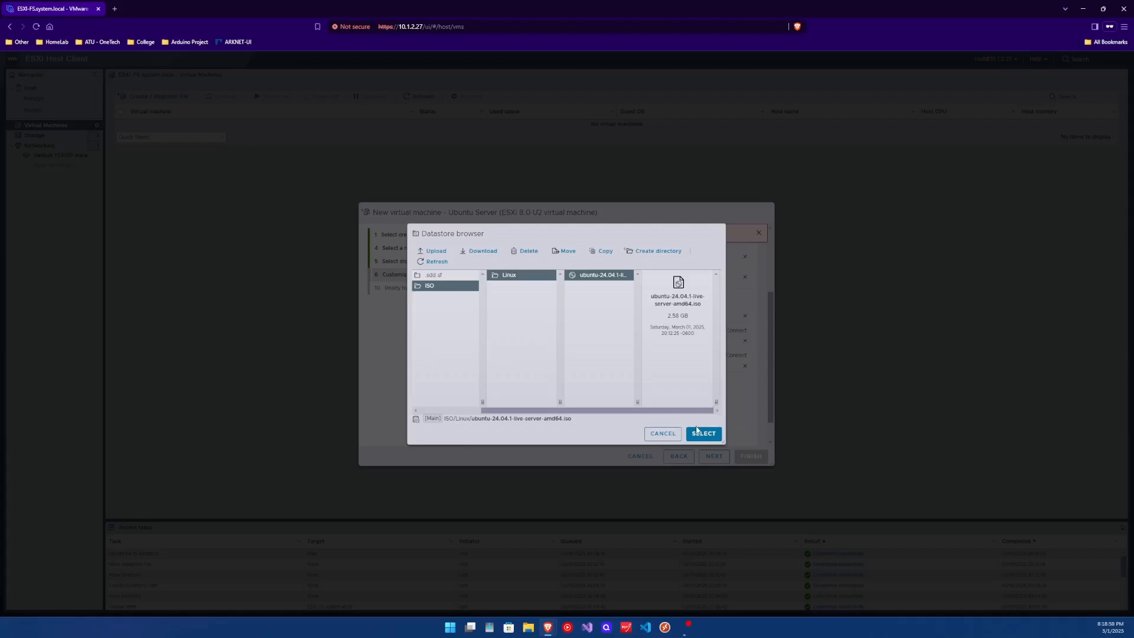
{"action": "left_click", "coordinate": [702, 434]}
- Expand the video card section and look over its setting choices
{"action": "scroll", "coordinate": [612, 407], "scroll_direction": "down", "scroll_amount": 1}
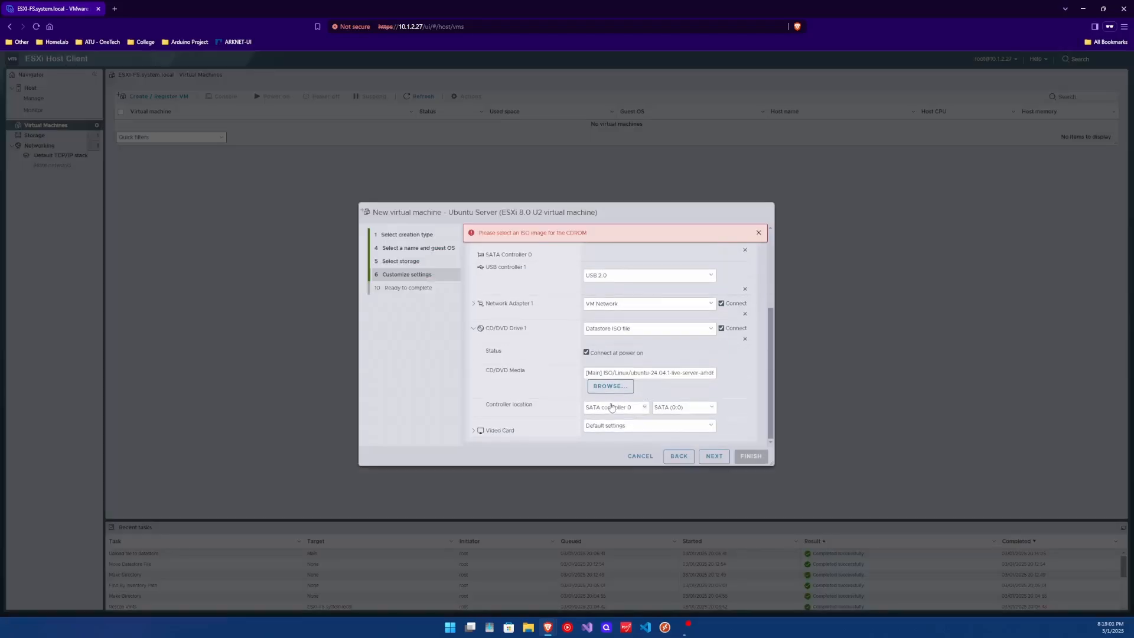
{"action": "left_click", "coordinate": [495, 432]}
{"action": "scroll", "coordinate": [519, 380], "scroll_direction": "down", "scroll_amount": 1}
{"action": "left_click", "coordinate": [618, 352]}
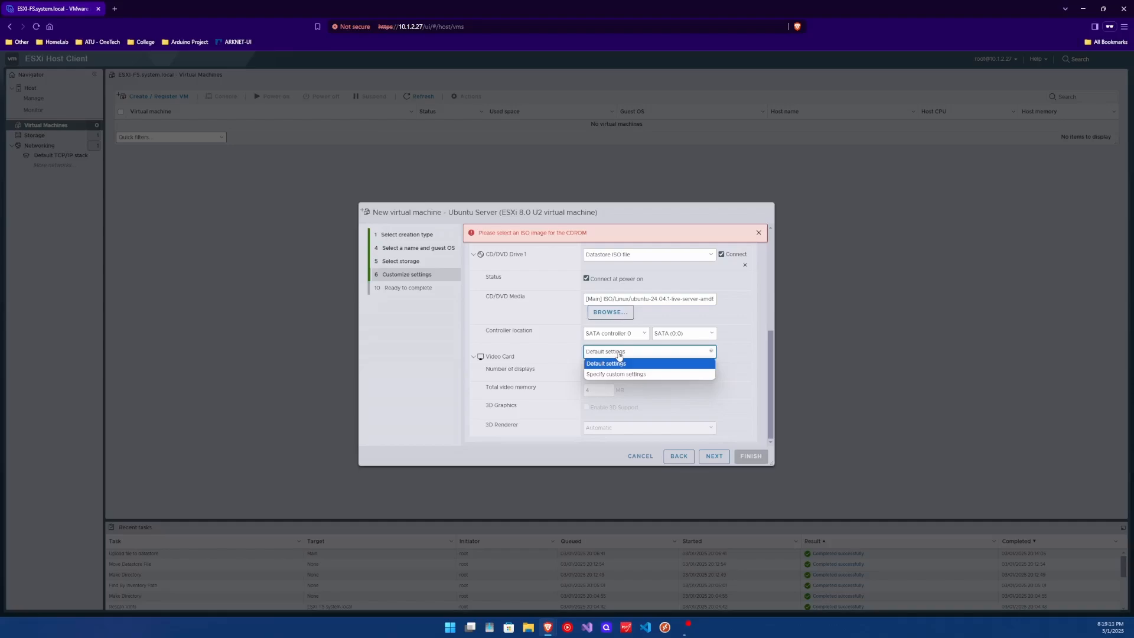
- Review the Ready to complete summary and finish creating the Ubuntu Server VM
{"action": "left_click", "coordinate": [714, 456]}
{"action": "scroll", "coordinate": [636, 318], "scroll_direction": "up", "scroll_amount": 5}
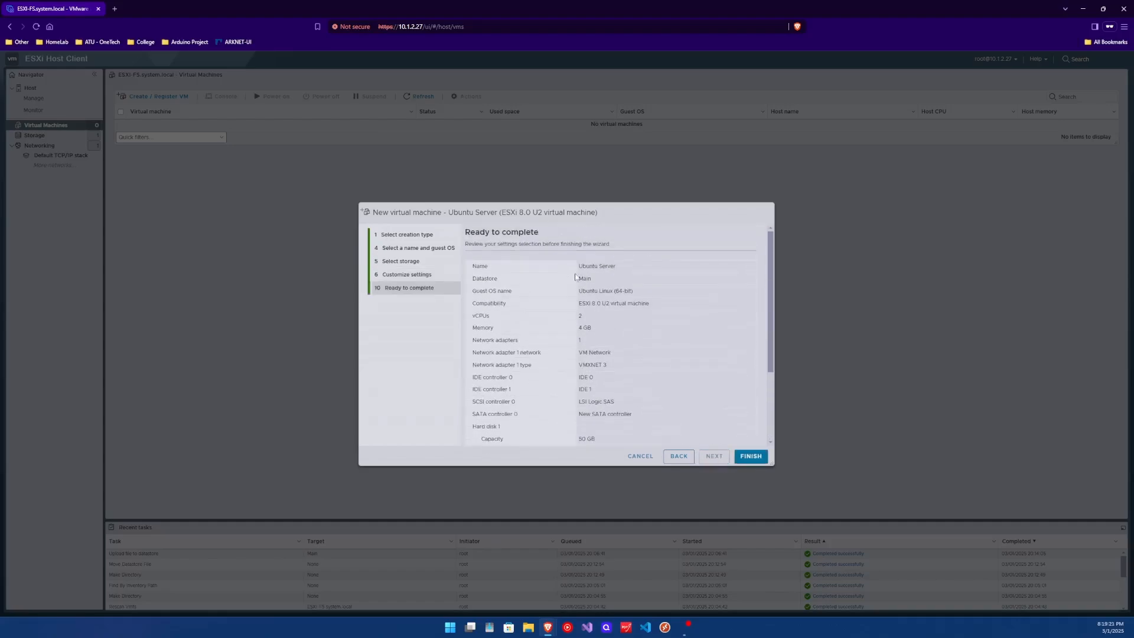
{"action": "scroll", "coordinate": [608, 320], "scroll_direction": "down", "scroll_amount": 2}
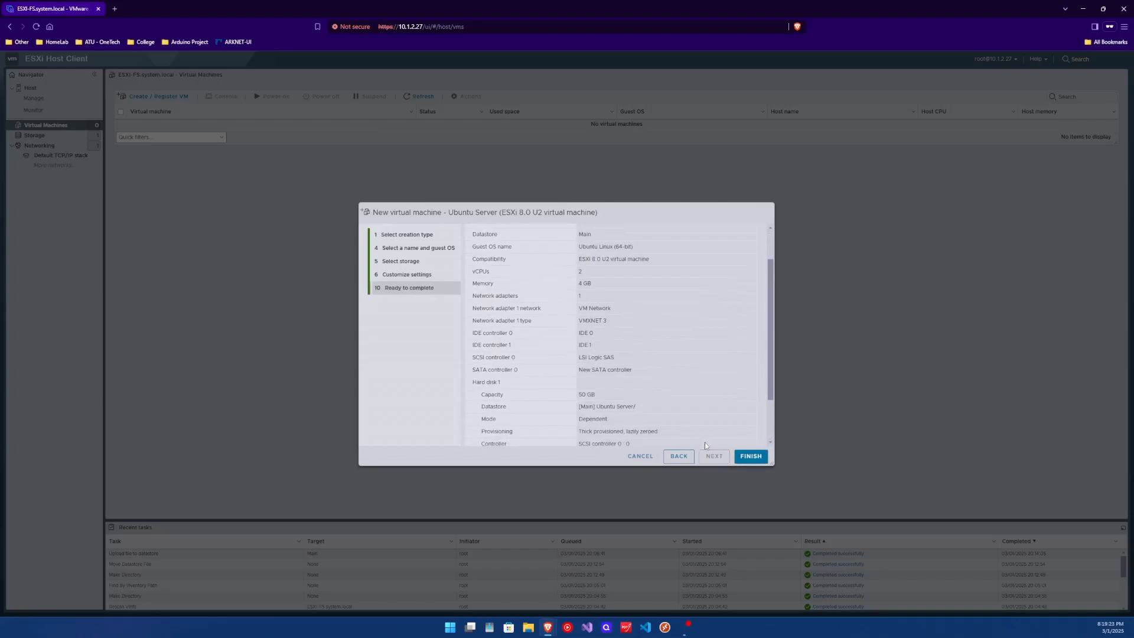
{"action": "left_click", "coordinate": [749, 457]}
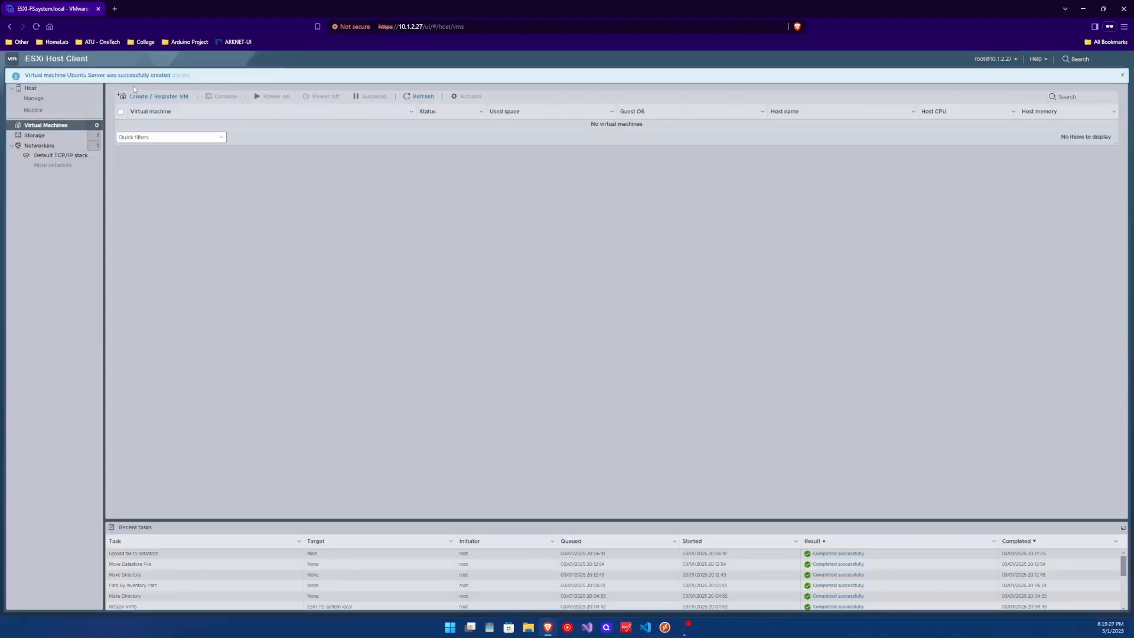
- Open the Ubuntu Server VM's summary page and attempt to power it on
{"action": "left_click", "coordinate": [155, 124]}
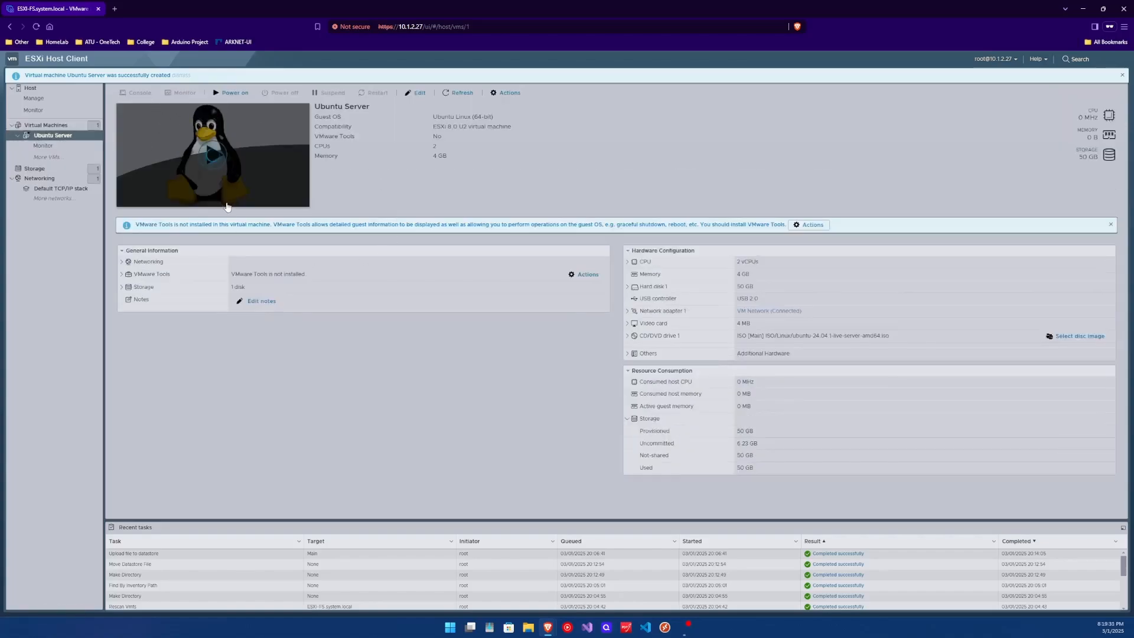
{"action": "left_click", "coordinate": [211, 155]}
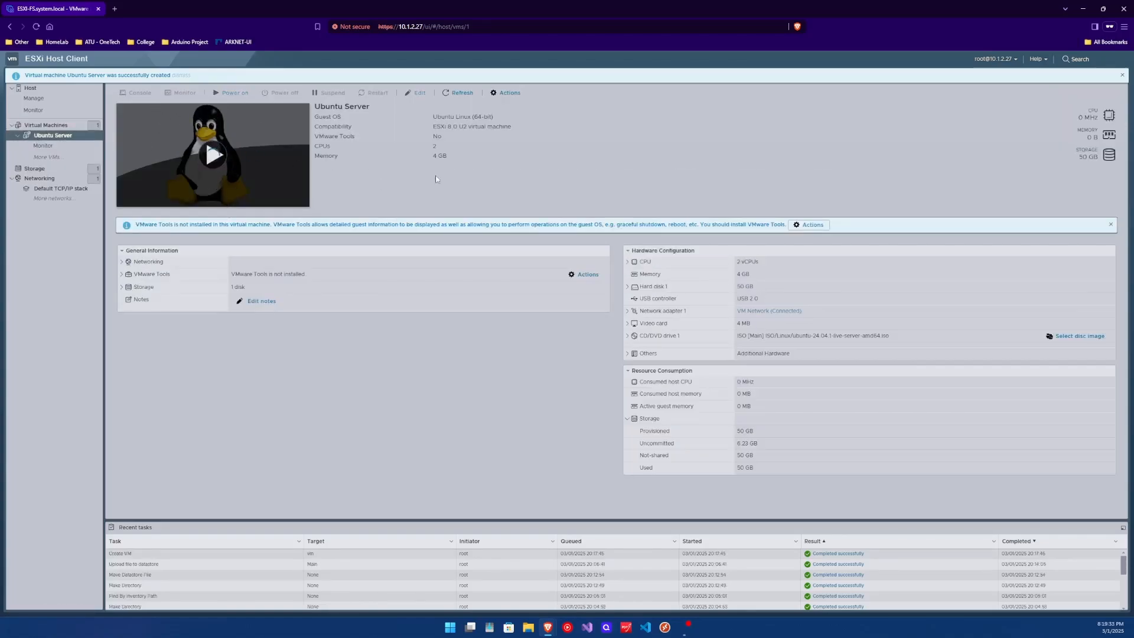